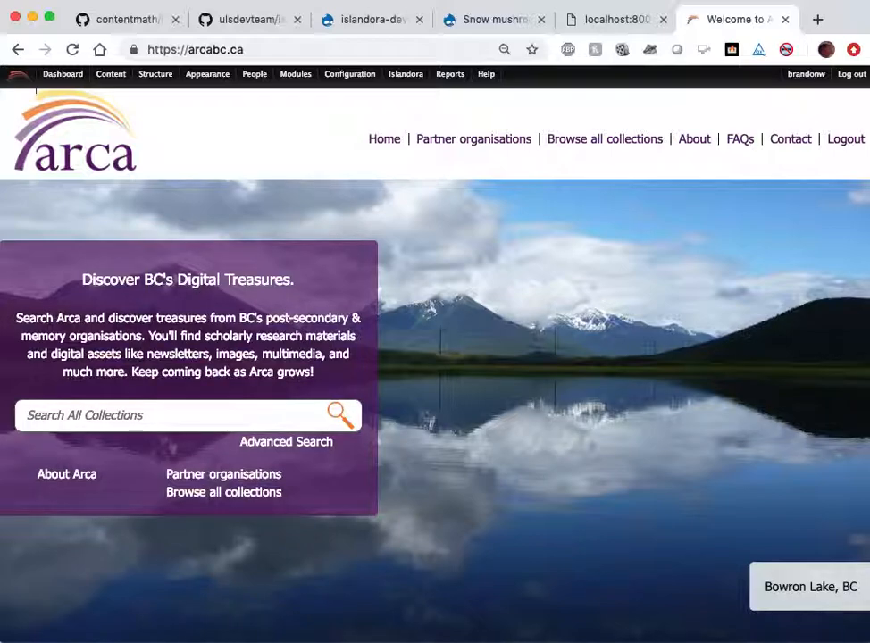
Review the GitHub READMEs of the islandora_find_replace and islandora_datastreams_io modules.
{"action": "left_click", "coordinate": [141, 19]}
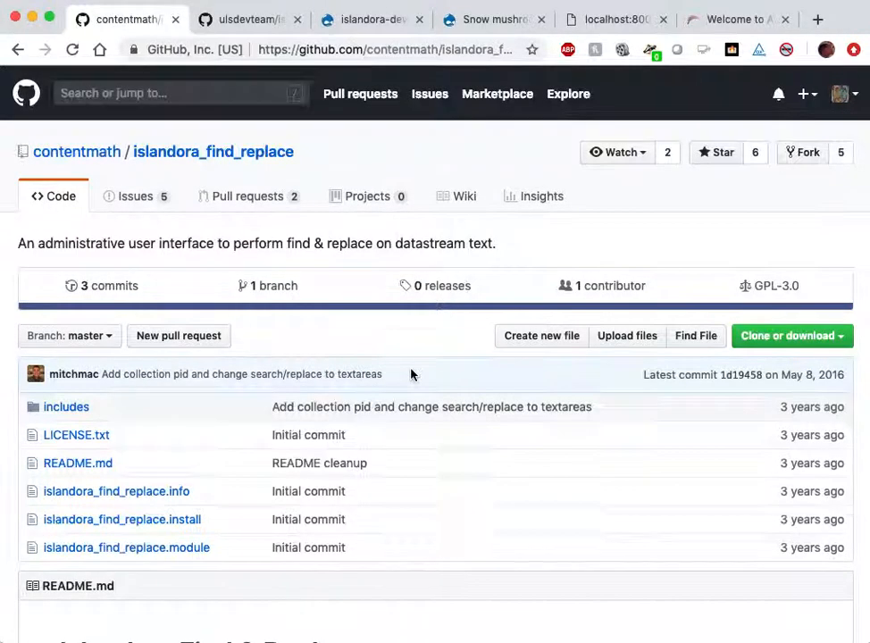
{"action": "scroll", "coordinate": [411, 375], "scroll_direction": "down", "scroll_amount": 5}
{"action": "scroll", "coordinate": [413, 374], "scroll_direction": "down", "scroll_amount": 2}
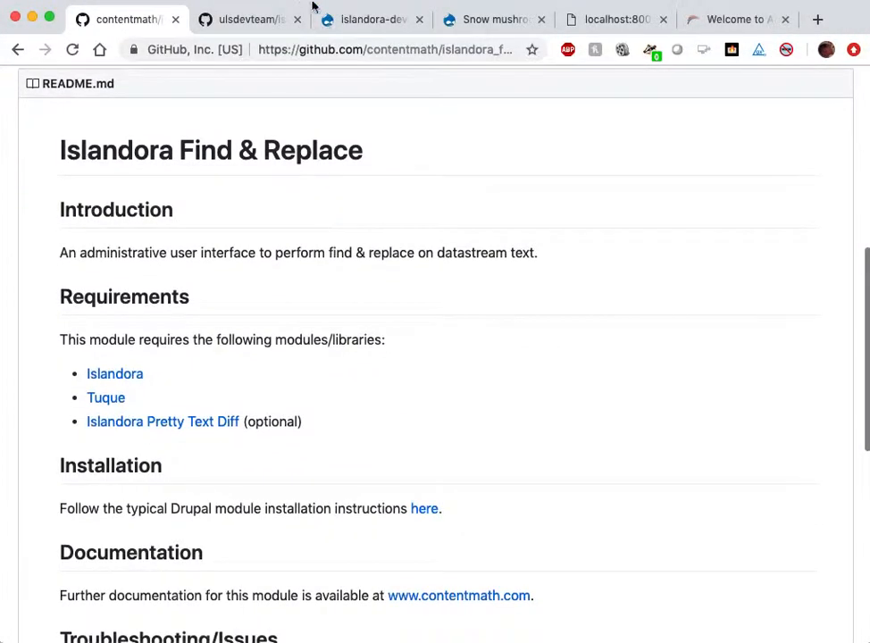
{"action": "left_click", "coordinate": [258, 21]}
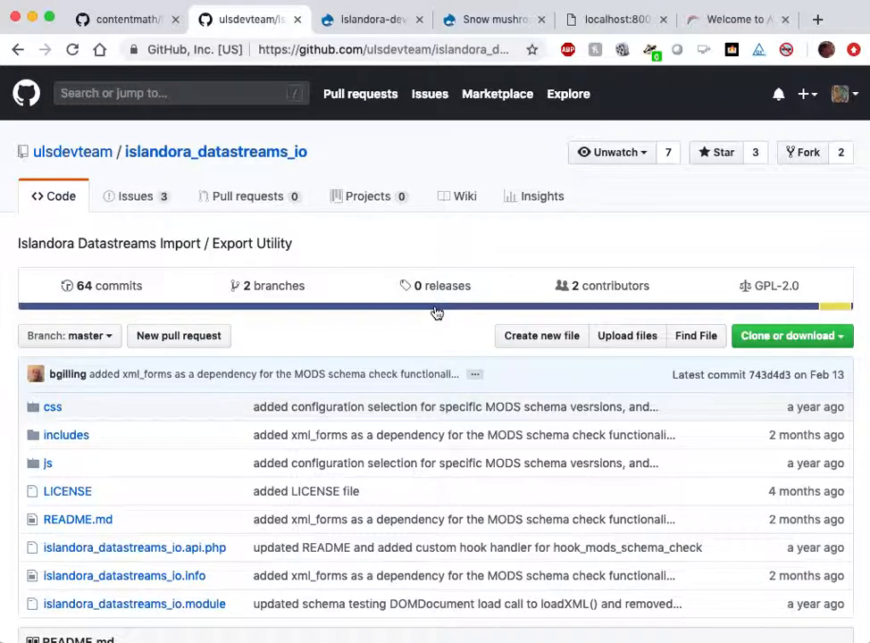
{"action": "scroll", "coordinate": [440, 345], "scroll_direction": "down", "scroll_amount": 6}
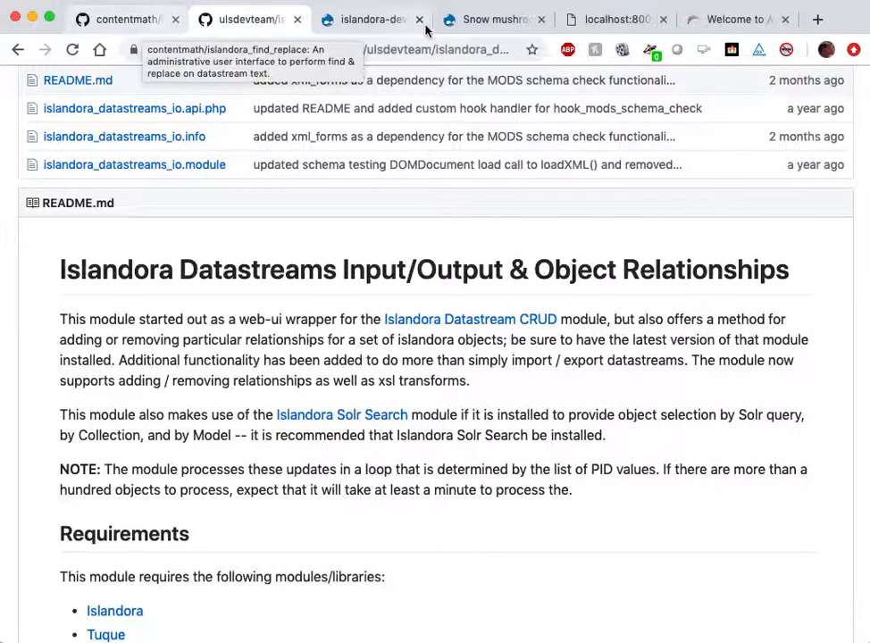
On the islandora-development site, filter the module list by "find" to check the Islandora Find & Replace module, and close the list.
{"action": "left_click", "coordinate": [359, 22]}
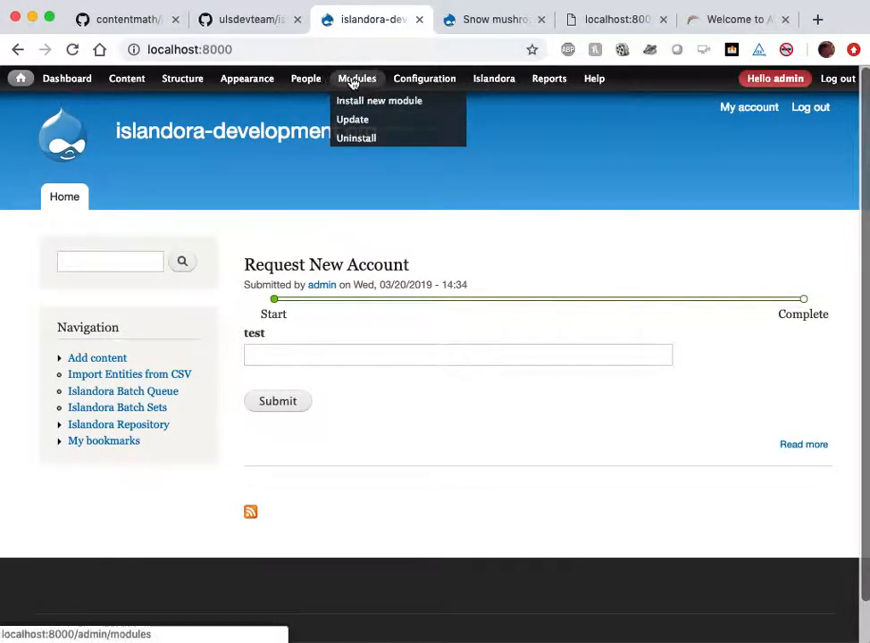
{"action": "left_click", "coordinate": [354, 79]}
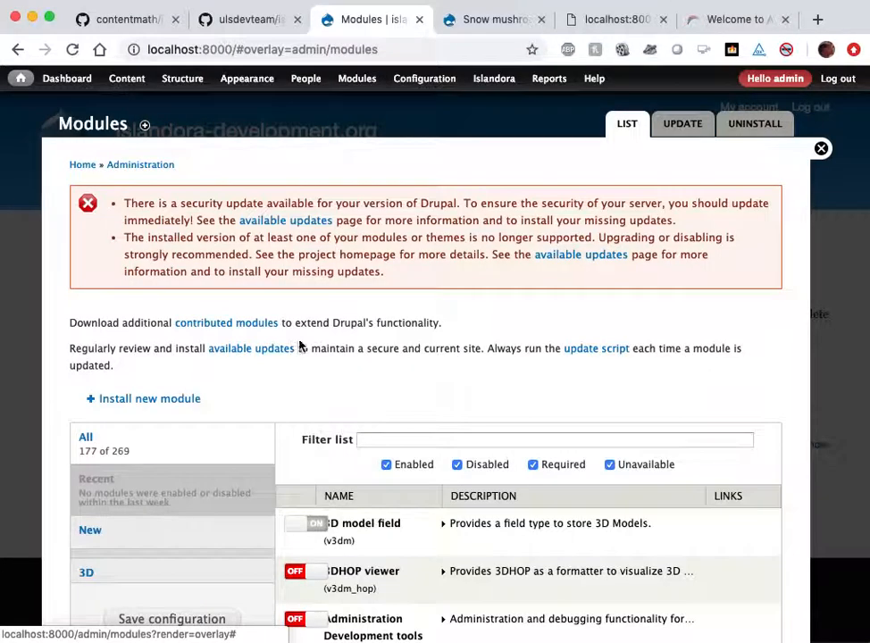
{"action": "left_click", "coordinate": [420, 439]}
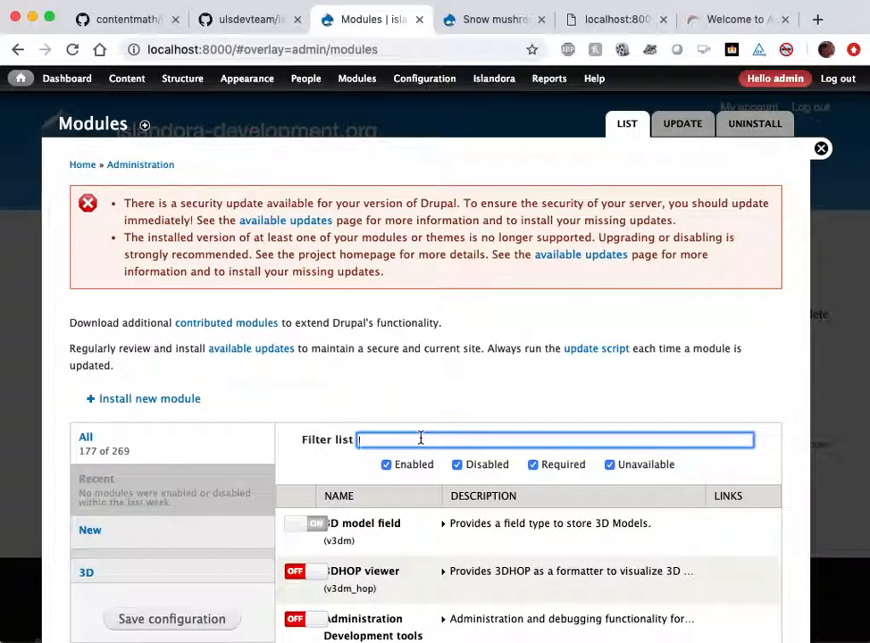
{"action": "type", "text": "find"}
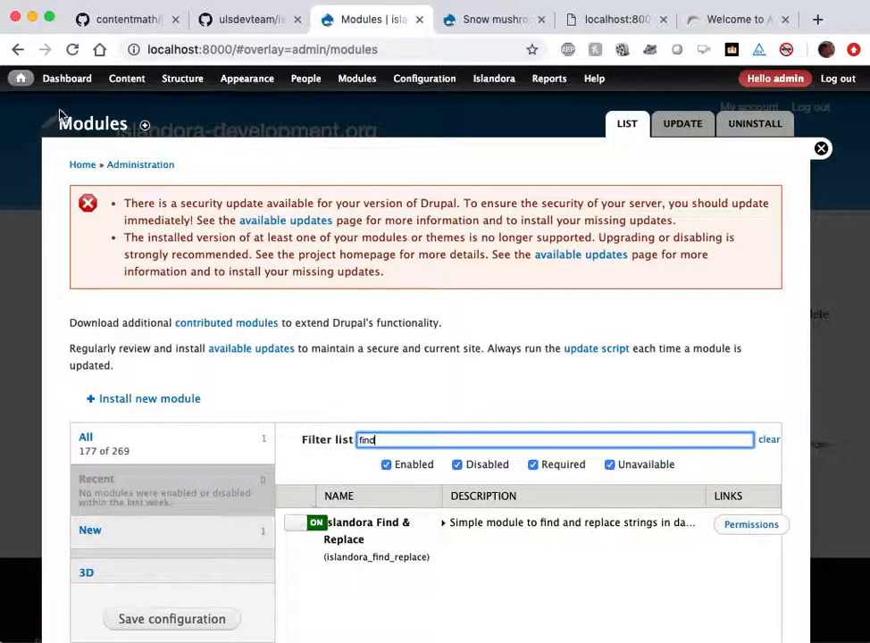
{"action": "left_click", "coordinate": [820, 149]}
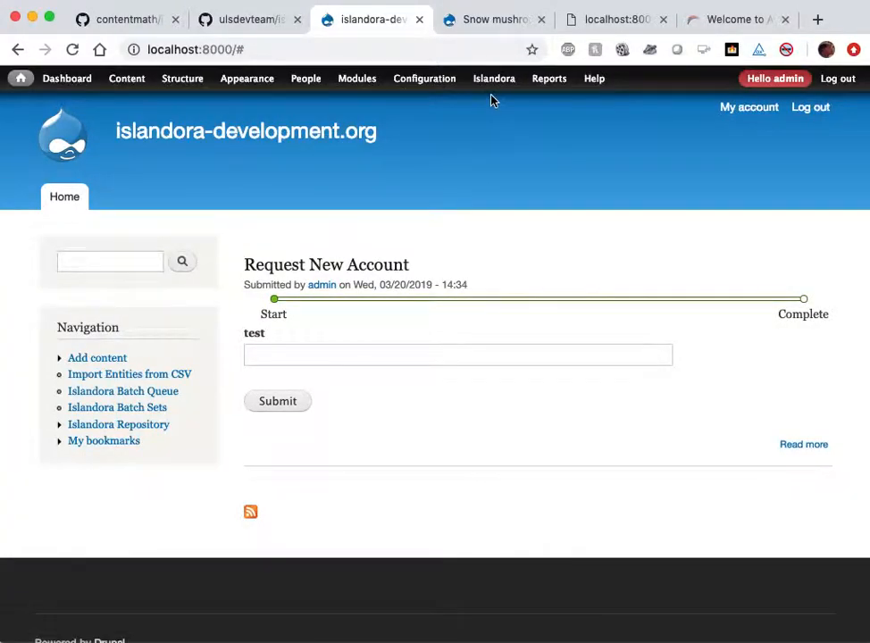
Open the Find & Replace tool from the Islandora utility modules.
{"action": "mouse_move", "coordinate": [490, 86]}
{"action": "mouse_move", "coordinate": [518, 185]}
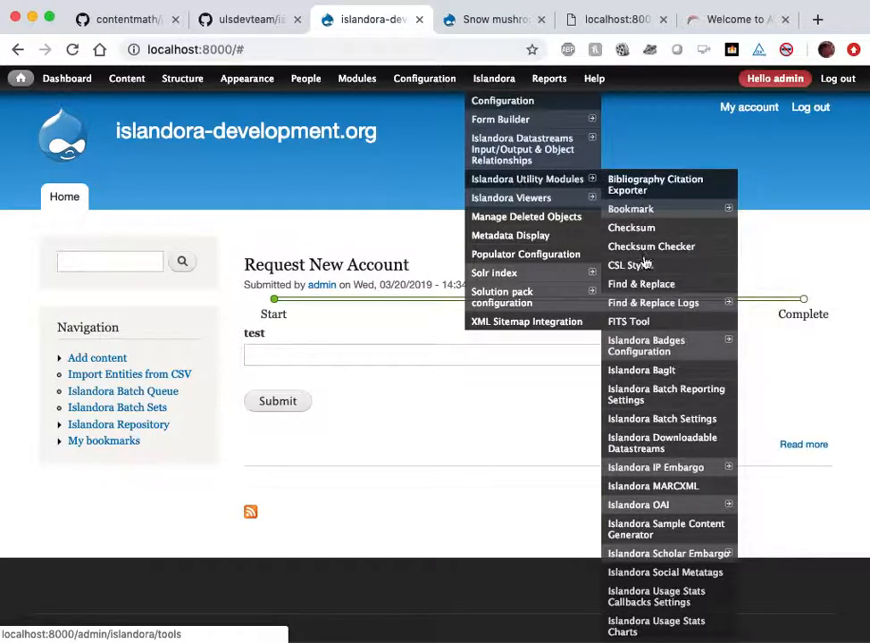
{"action": "left_click", "coordinate": [641, 285]}
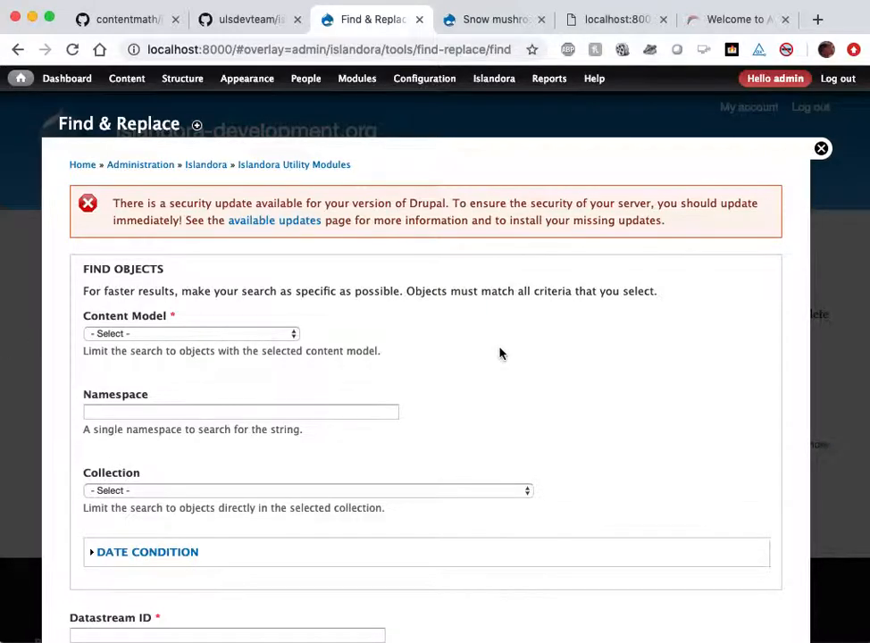
{"action": "scroll", "coordinate": [499, 354], "scroll_direction": "down", "scroll_amount": 2}
{"action": "scroll", "coordinate": [499, 353], "scroll_direction": "up", "scroll_amount": 1}
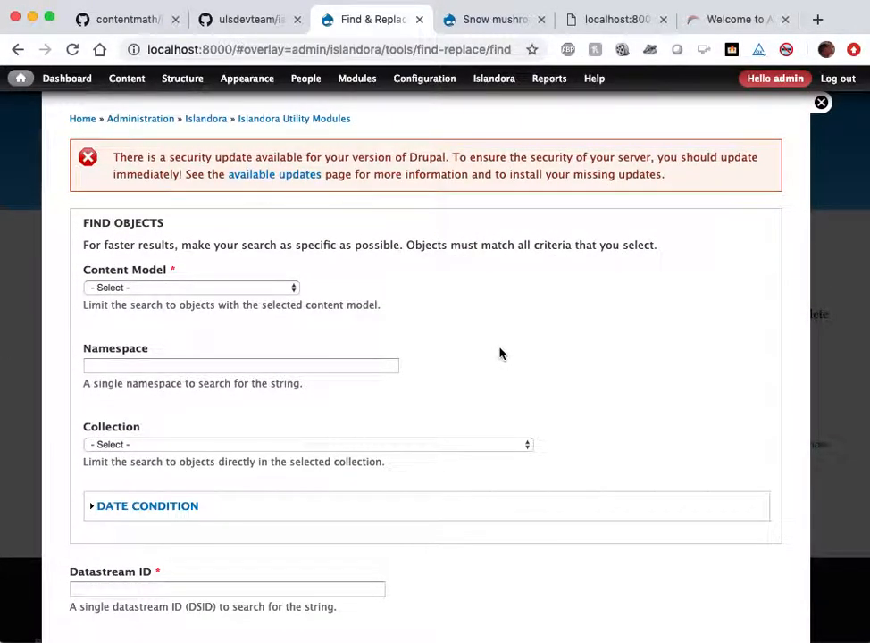
Examine the available Content Model, Namespace and Collection criteria without choosing any.
{"action": "left_click", "coordinate": [245, 288]}
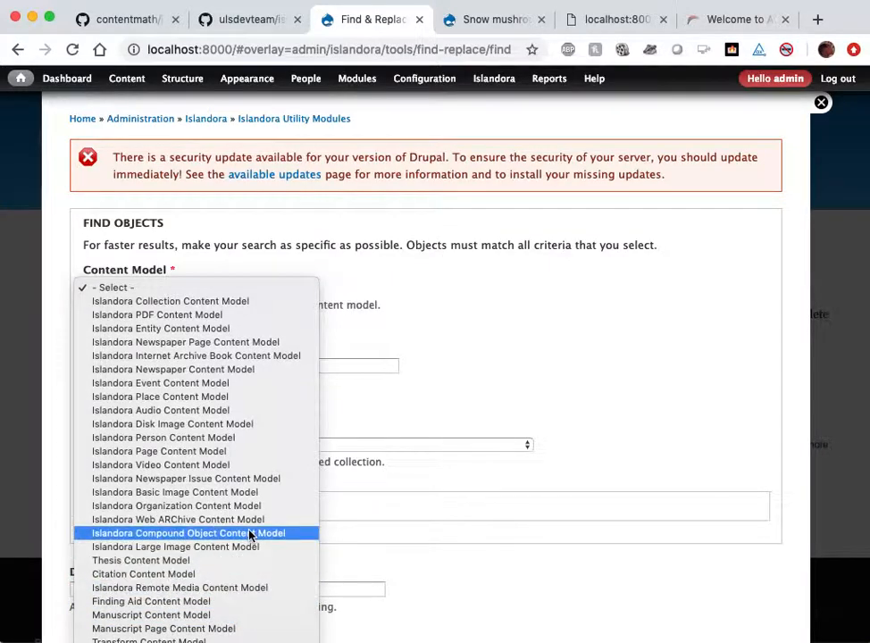
{"action": "left_click", "coordinate": [491, 299]}
{"action": "left_click", "coordinate": [272, 365]}
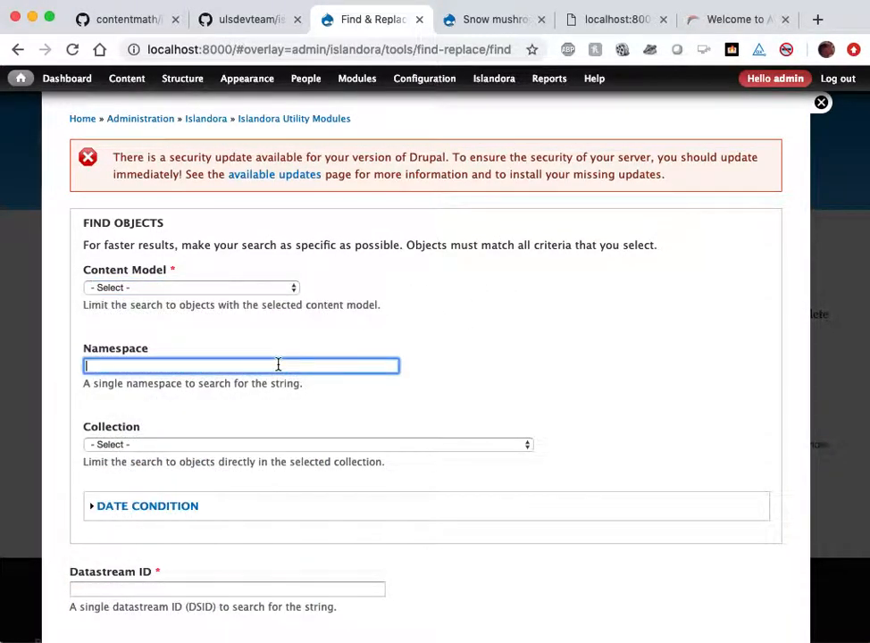
{"action": "left_click", "coordinate": [428, 447]}
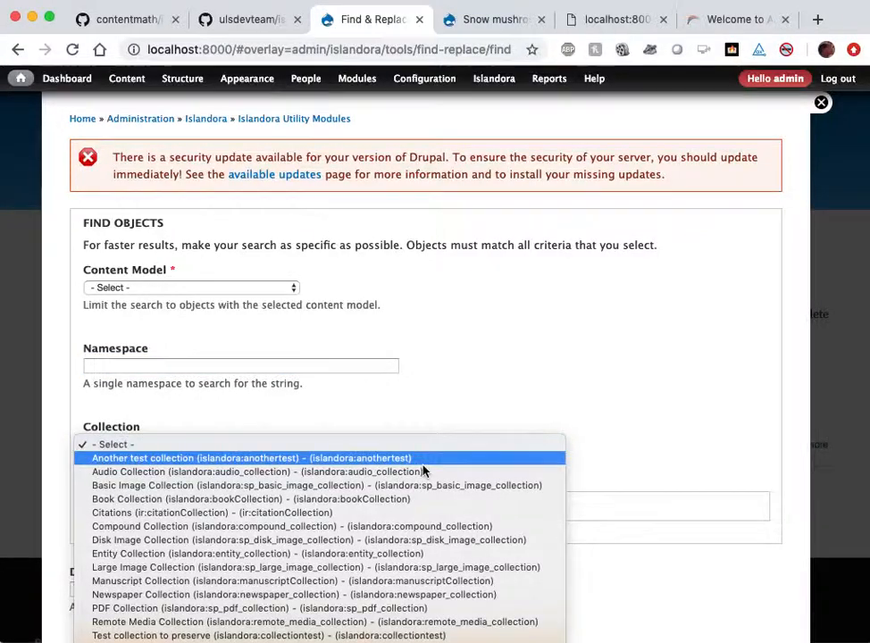
{"action": "left_click", "coordinate": [487, 365]}
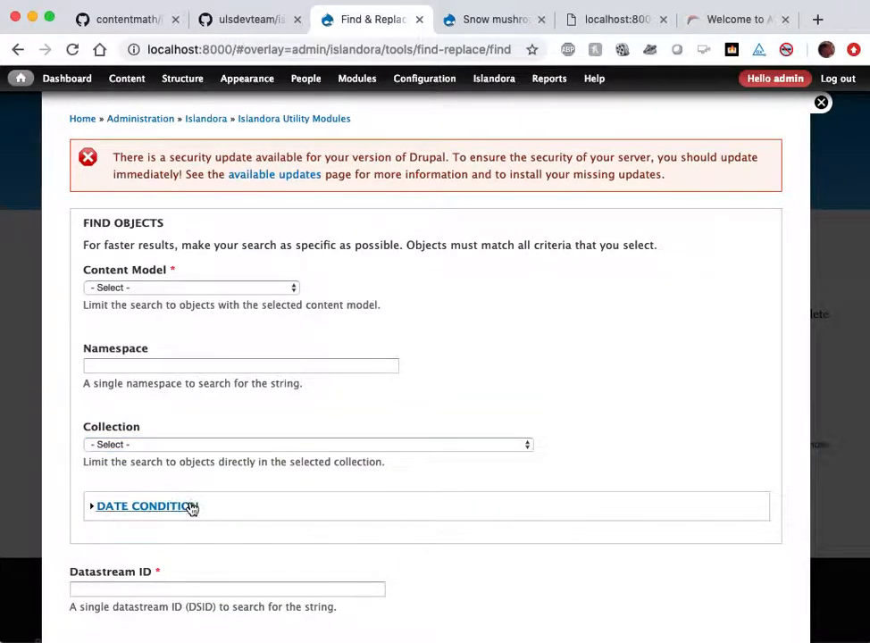
Expand the Date Condition section and review its date property and date range options.
{"action": "left_click", "coordinate": [190, 508]}
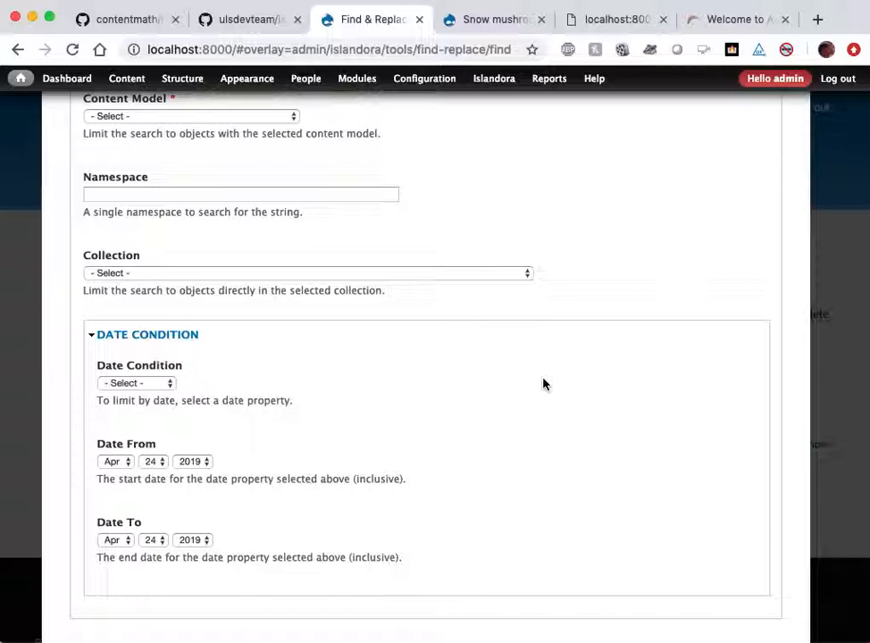
{"action": "scroll", "coordinate": [544, 382], "scroll_direction": "down", "scroll_amount": 2}
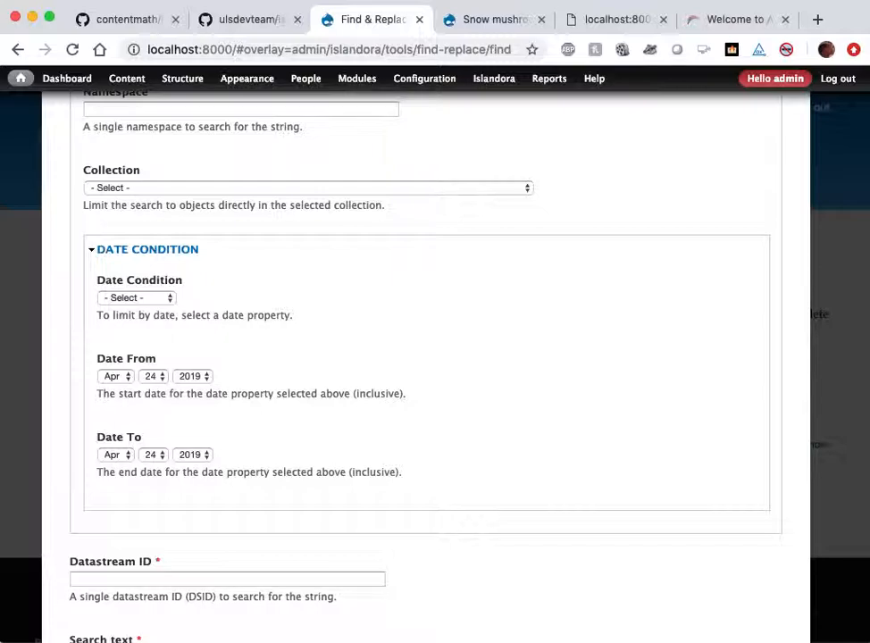
{"action": "scroll", "coordinate": [393, 464], "scroll_direction": "up", "scroll_amount": 5}
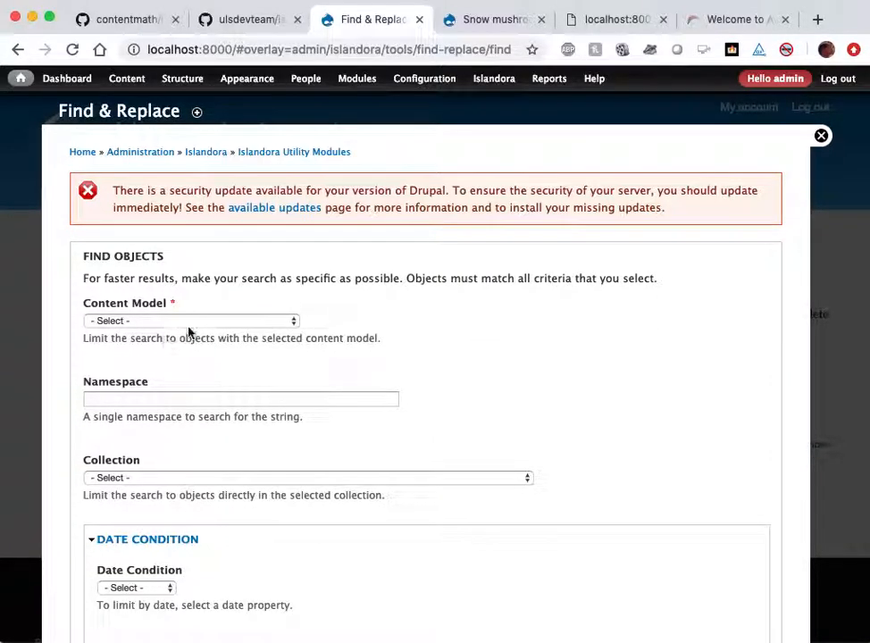
{"action": "scroll", "coordinate": [344, 501], "scroll_direction": "down", "scroll_amount": 9}
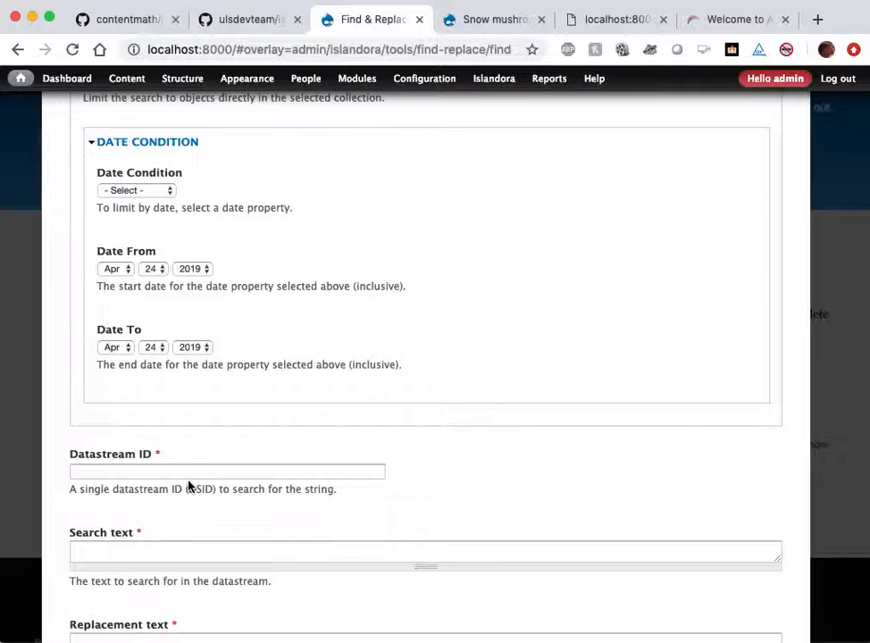
Set the Datastream ID to MODS.
{"action": "left_click", "coordinate": [192, 473]}
{"action": "type", "text": "MODS"}
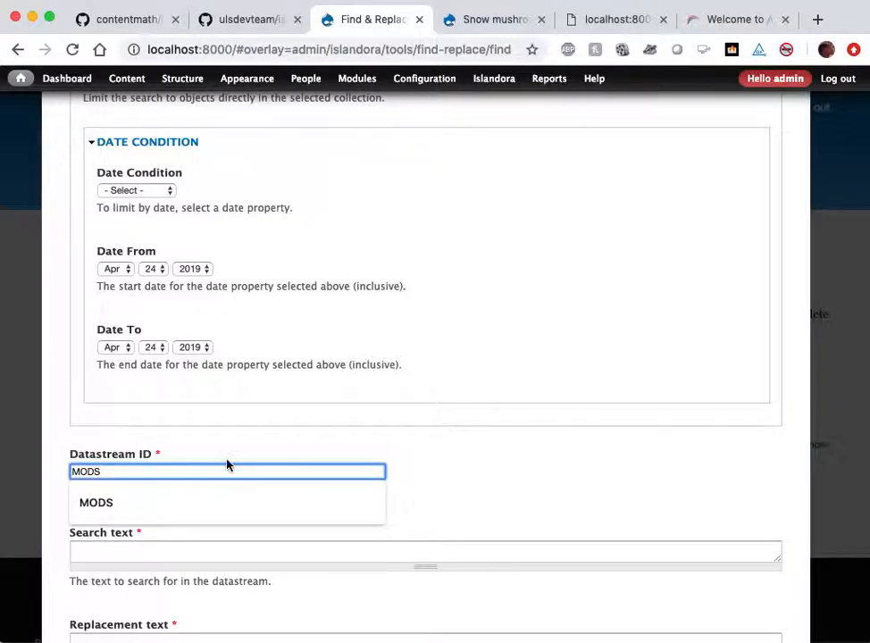
{"action": "left_click", "coordinate": [369, 426]}
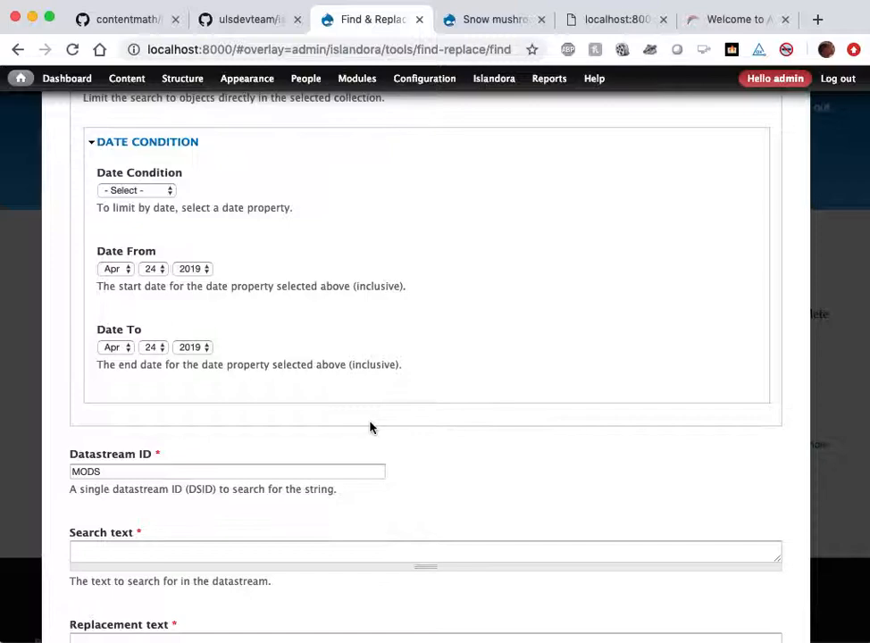
Try MADS as the Datastream ID and restore MODS.
{"action": "double_click", "coordinate": [163, 471]}
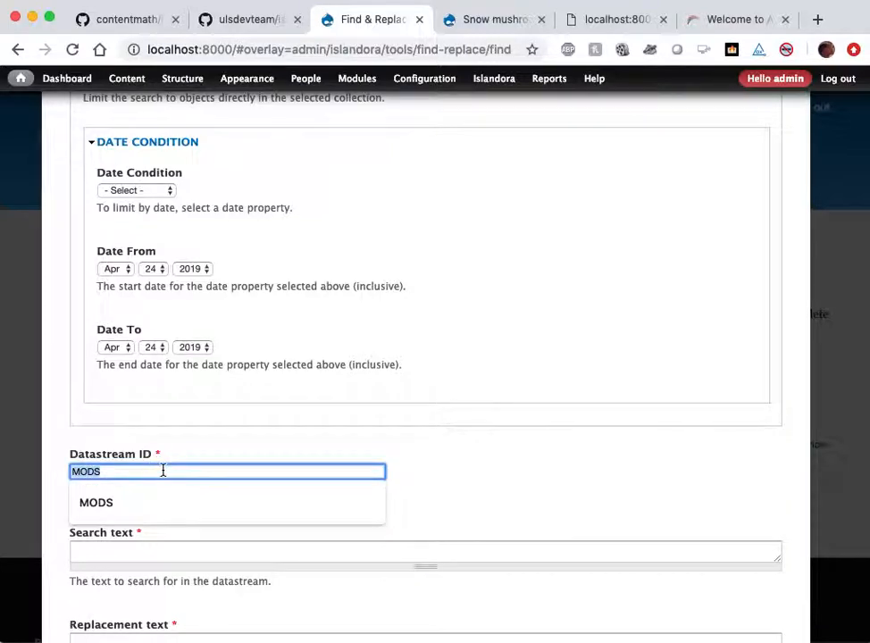
{"action": "type", "text": "MADS"}
{"action": "key", "text": "BackSpace"}
{"action": "key", "text": "BackSpace"}
{"action": "key", "text": "BackSpace"}
{"action": "key", "text": "BackSpace"}
{"action": "type", "text": "MODS"}
{"action": "left_click", "coordinate": [496, 376]}
Check the Snow mushrooms object and set the search's Content Model to Islandora Basic Image Content Model.
{"action": "scroll", "coordinate": [495, 376], "scroll_direction": "up", "scroll_amount": 5}
{"action": "left_click", "coordinate": [154, 250]}
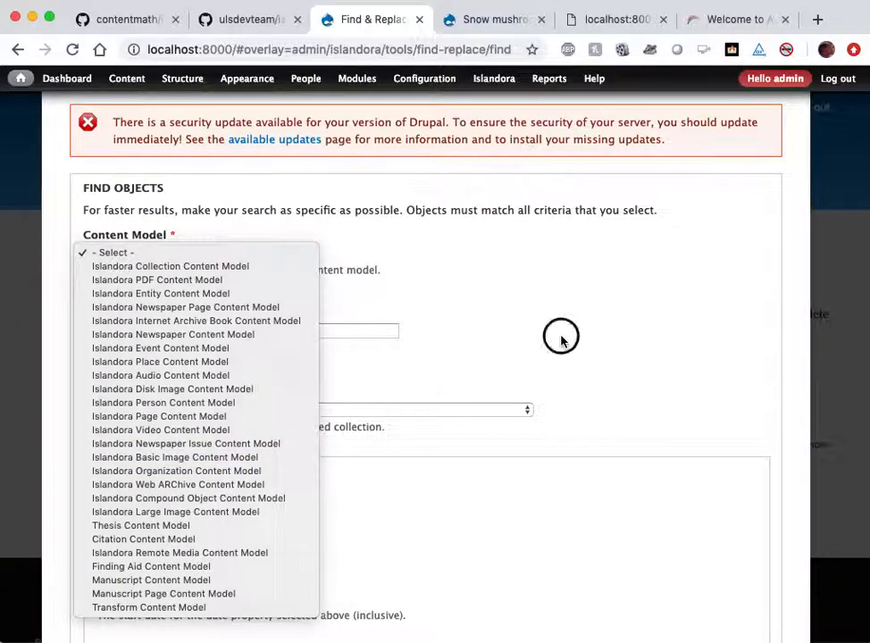
{"action": "left_click", "coordinate": [458, 23]}
{"action": "left_click", "coordinate": [459, 22]}
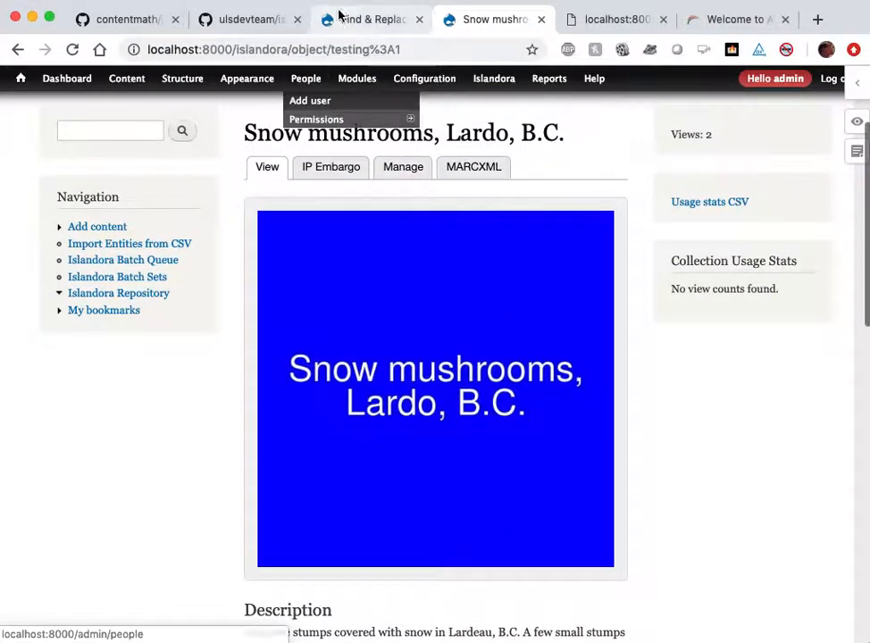
{"action": "left_click", "coordinate": [339, 17]}
{"action": "left_click", "coordinate": [175, 252]}
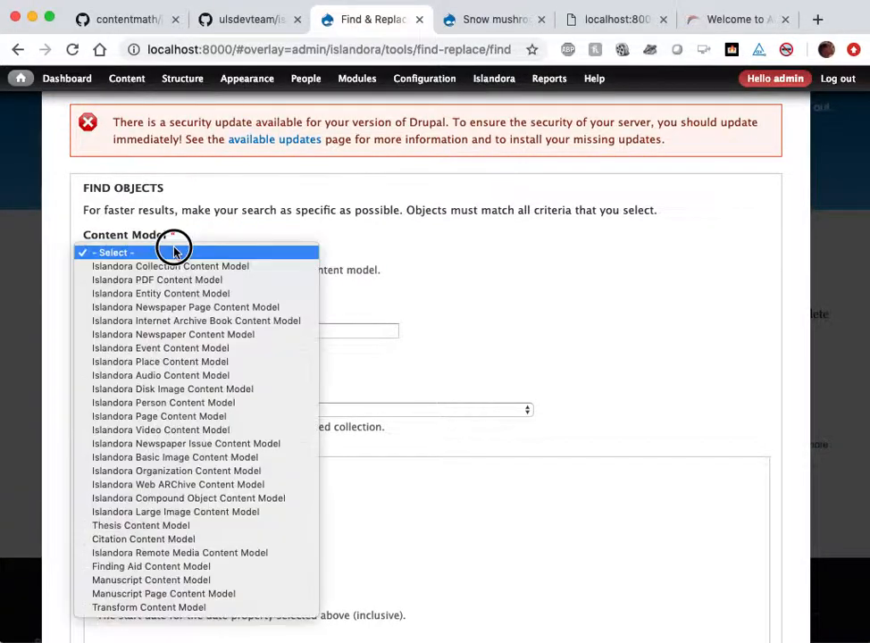
{"action": "left_click", "coordinate": [237, 458]}
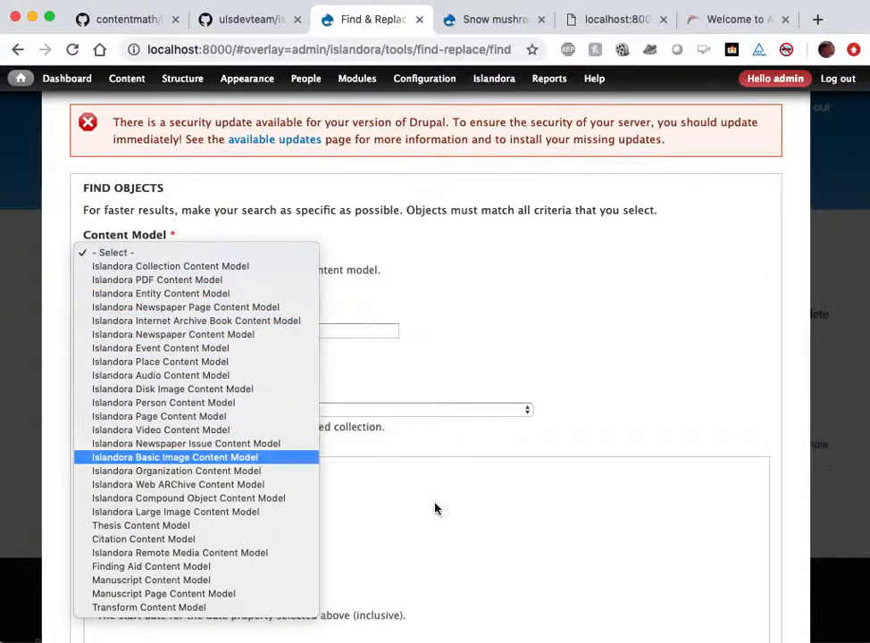
Go to the empty Search text field, and view the description and details of the Snow mushrooms object.
{"action": "scroll", "coordinate": [455, 492], "scroll_direction": "down", "scroll_amount": 3}
{"action": "scroll", "coordinate": [455, 491], "scroll_direction": "down", "scroll_amount": 4}
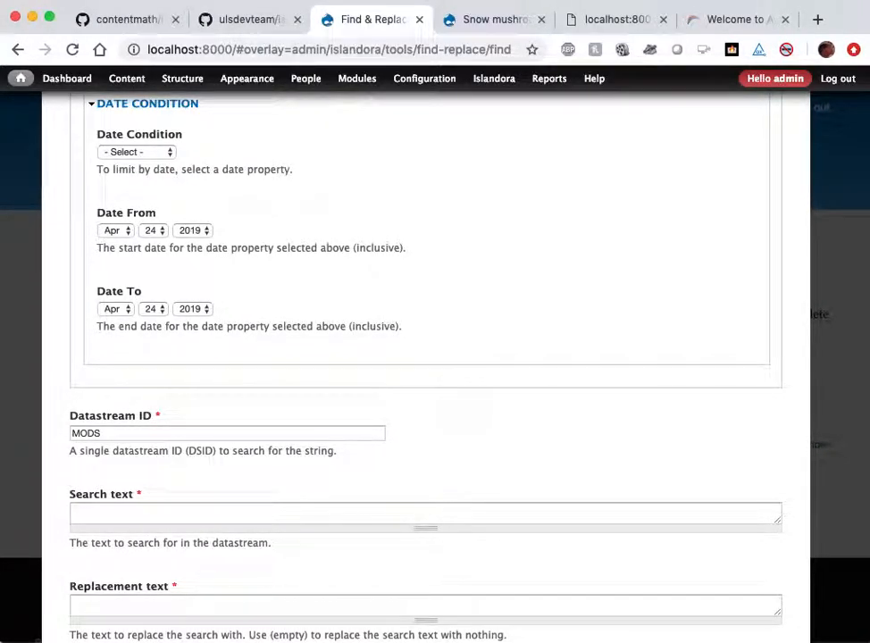
{"action": "scroll", "coordinate": [331, 466], "scroll_direction": "down", "scroll_amount": 1}
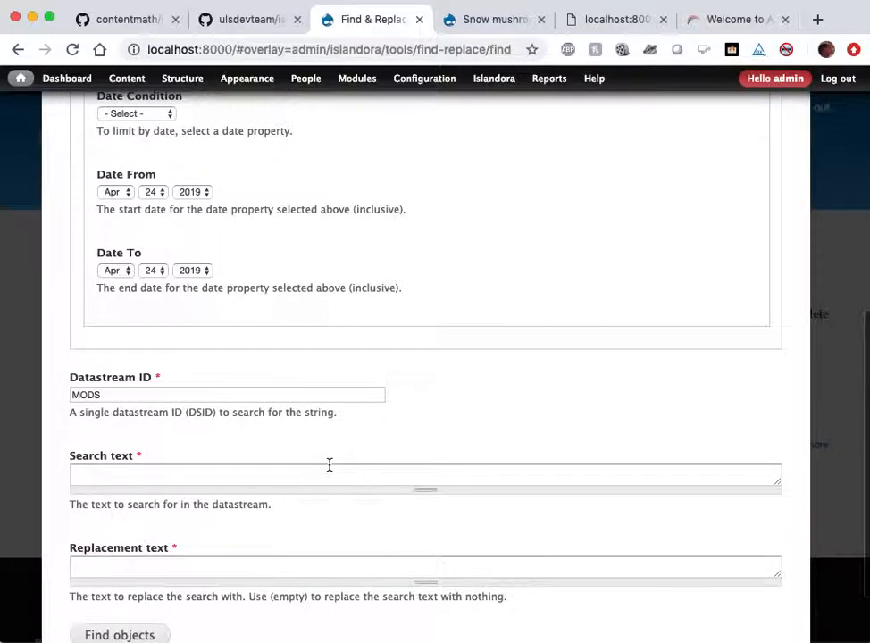
{"action": "left_click", "coordinate": [254, 472]}
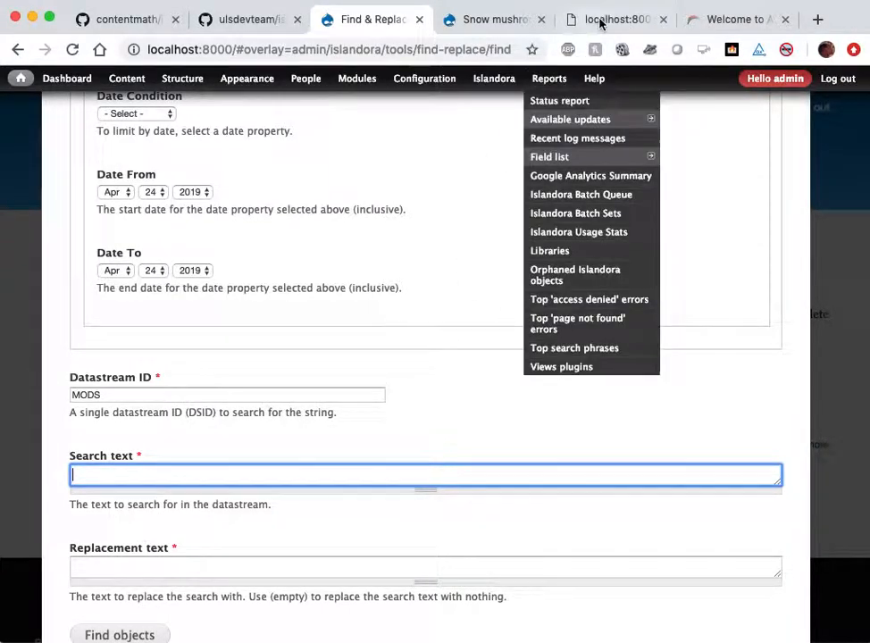
{"action": "left_click", "coordinate": [493, 21]}
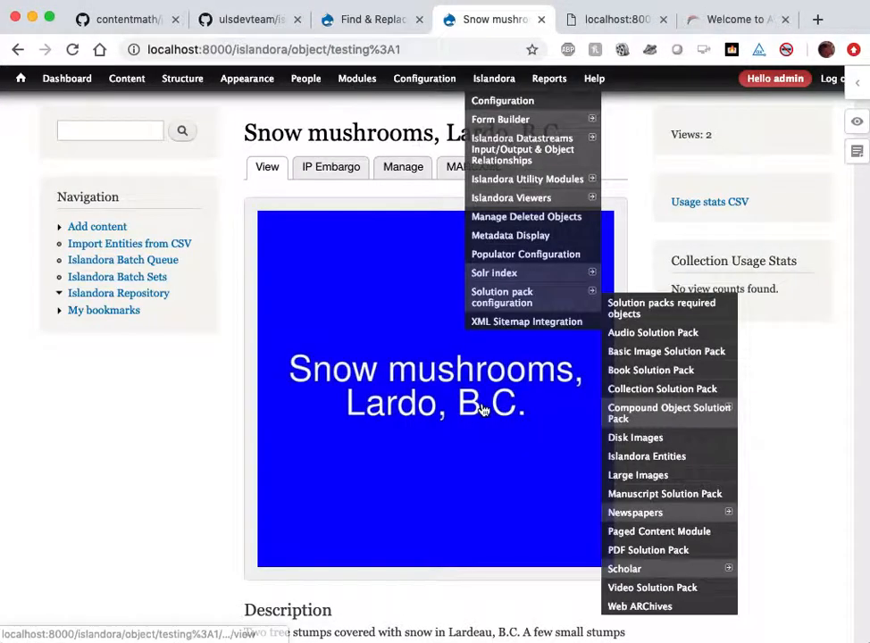
{"action": "scroll", "coordinate": [187, 471], "scroll_direction": "down", "scroll_amount": 5}
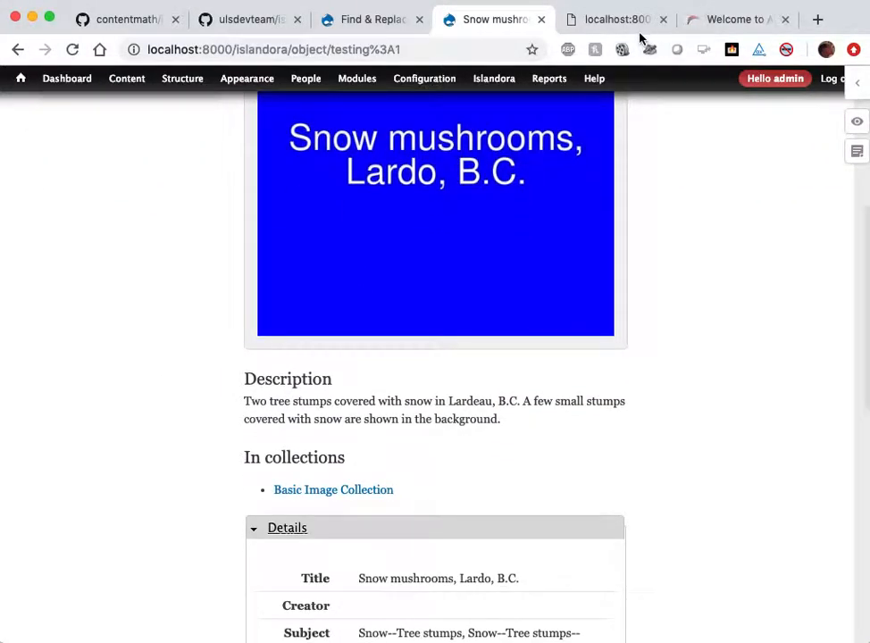
Find "date" in the Snow mushrooms object's MODS XML and select the dateCreated element name.
{"action": "left_click", "coordinate": [622, 22]}
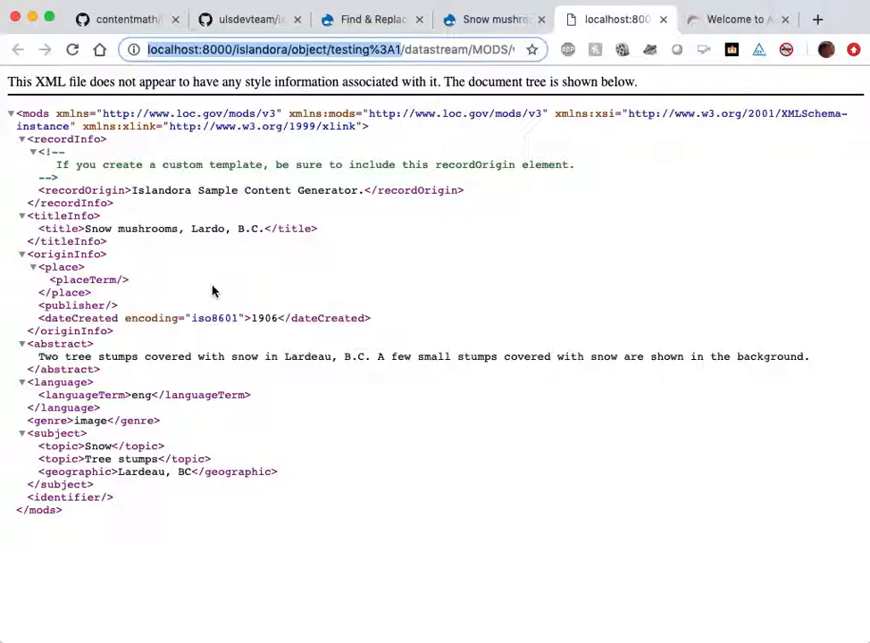
{"action": "key", "text": "super+f"}
{"action": "type", "text": "date"}
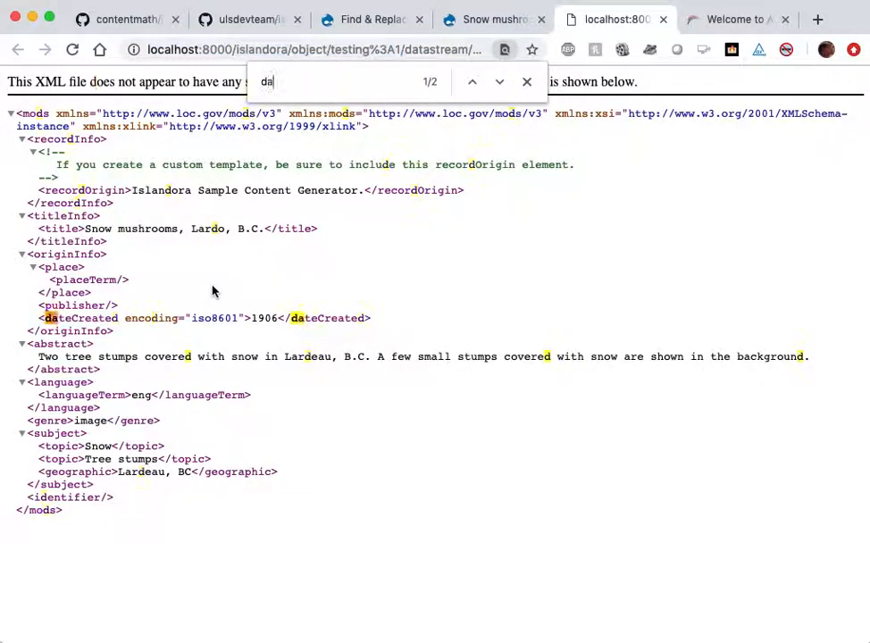
{"action": "double_click", "coordinate": [72, 317]}
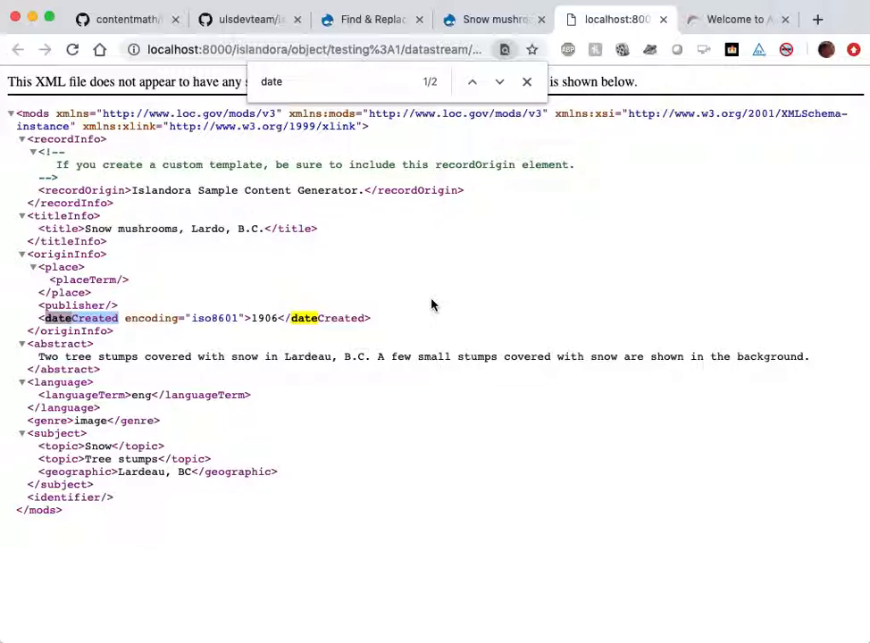
Copy the dateCreated element name from the MODS XML into Search text and set Replacement text to dateIssued.
{"action": "left_click", "coordinate": [525, 82]}
{"action": "double_click", "coordinate": [331, 318]}
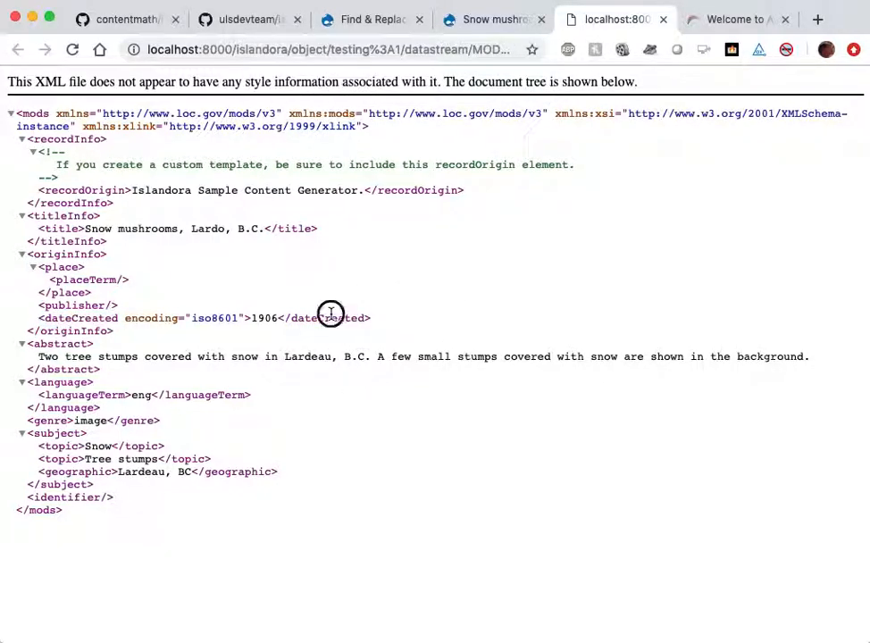
{"action": "double_click", "coordinate": [85, 318]}
{"action": "key", "text": "super+c"}
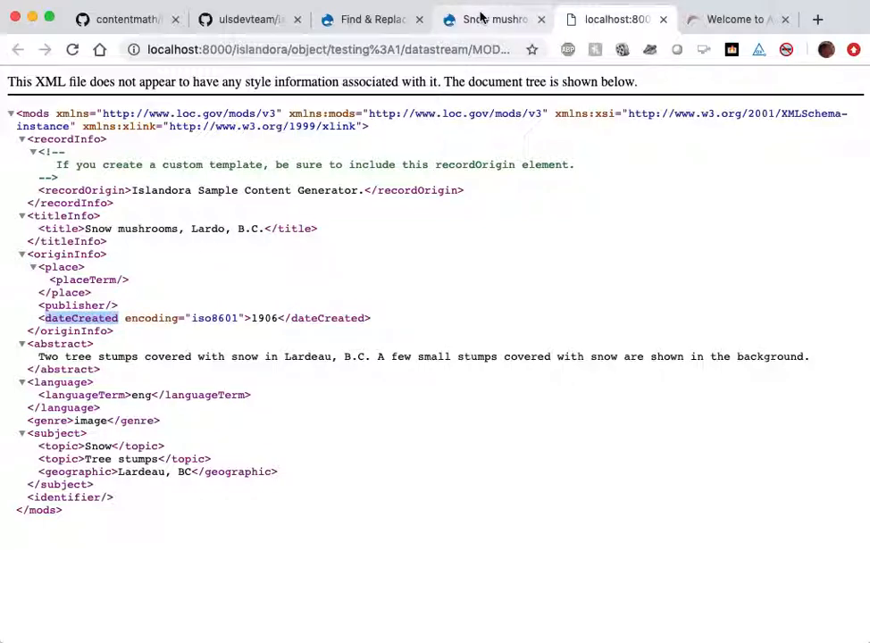
{"action": "left_click", "coordinate": [358, 23]}
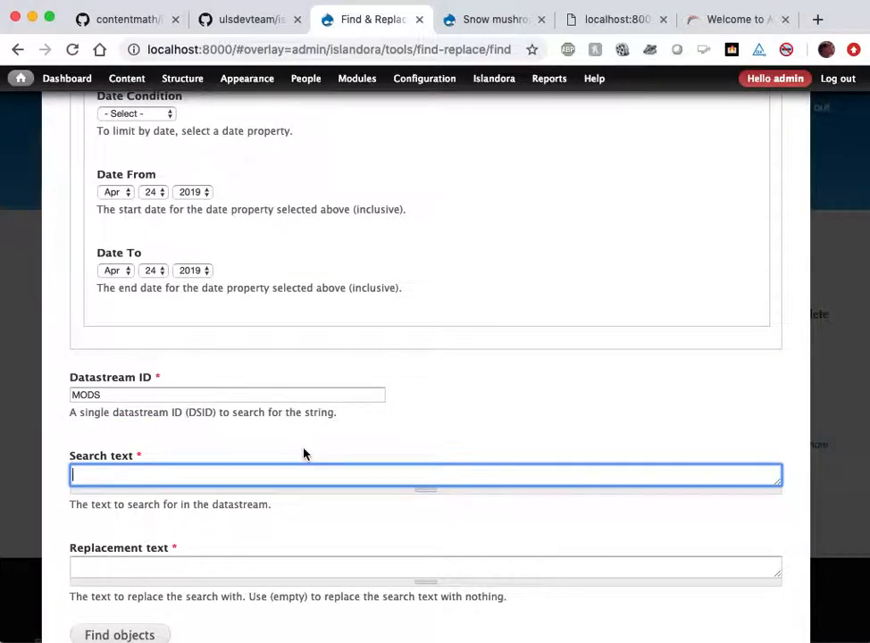
{"action": "key", "text": "super+v"}
{"action": "left_click", "coordinate": [212, 567]}
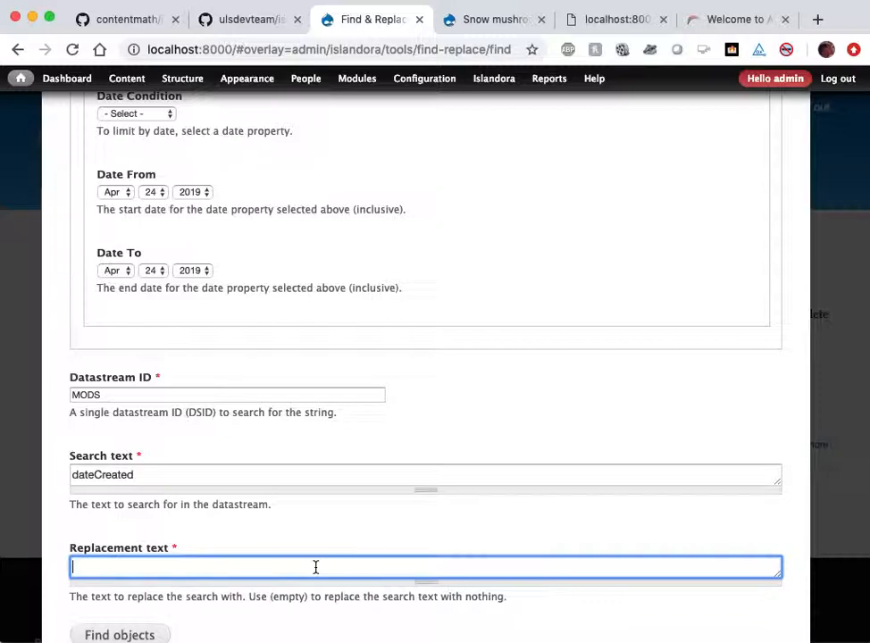
{"action": "type", "text": "dateIssued"}
Limit the search to the Basic Image Collection (islandora:sp_basic_image_collection).
{"action": "scroll", "coordinate": [245, 480], "scroll_direction": "up", "scroll_amount": 8}
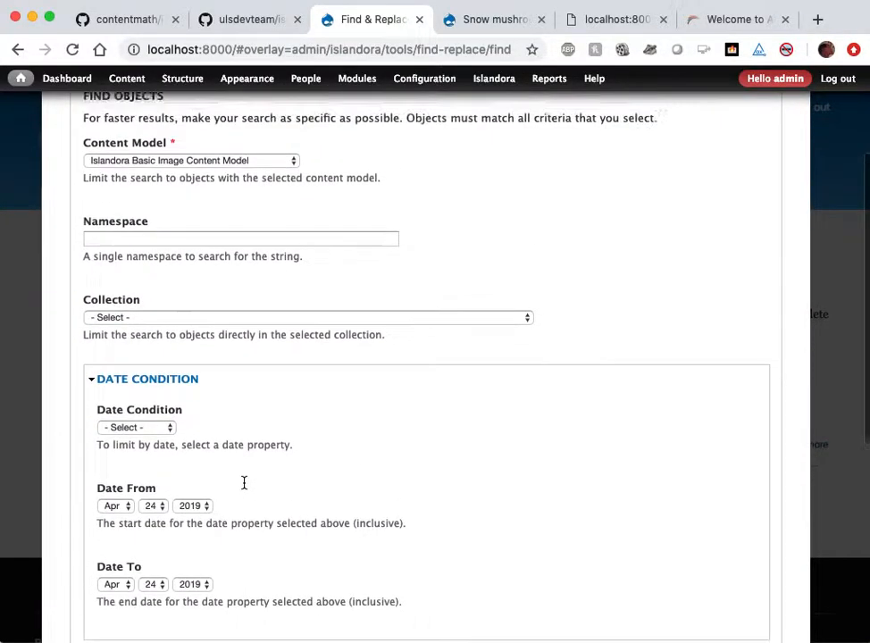
{"action": "scroll", "coordinate": [250, 474], "scroll_direction": "up", "scroll_amount": 1}
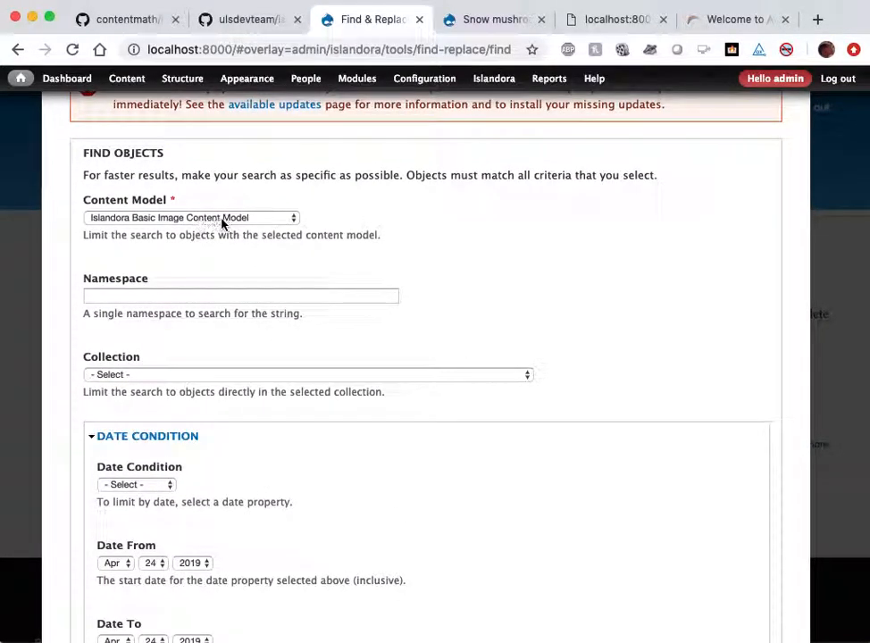
{"action": "left_click", "coordinate": [270, 380]}
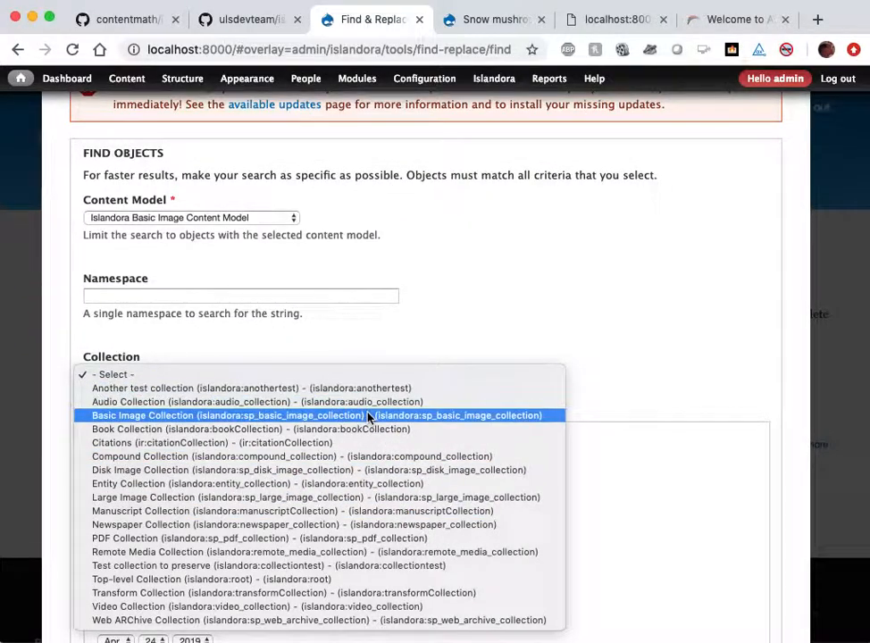
{"action": "key", "text": "Escape"}
{"action": "scroll", "coordinate": [521, 460], "scroll_direction": "down", "scroll_amount": 3}
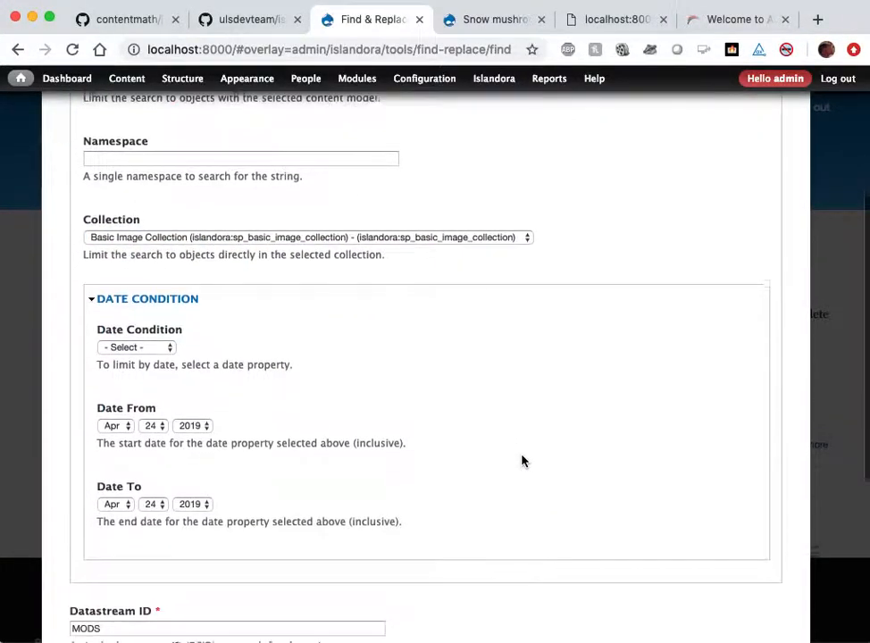
Collapse the Date Condition section and find the matching objects.
{"action": "left_click", "coordinate": [143, 295]}
{"action": "scroll", "coordinate": [493, 447], "scroll_direction": "down", "scroll_amount": 1}
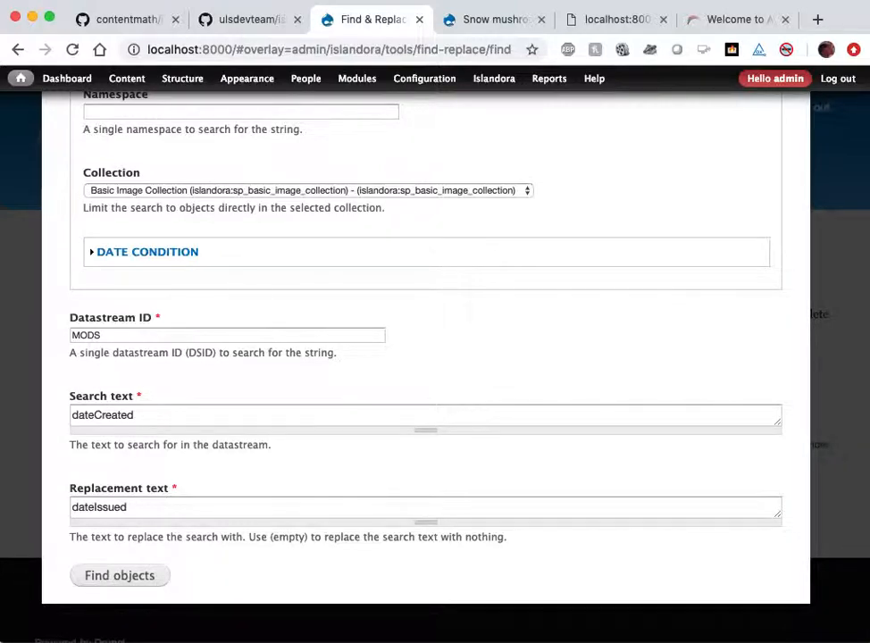
{"action": "left_click", "coordinate": [145, 577]}
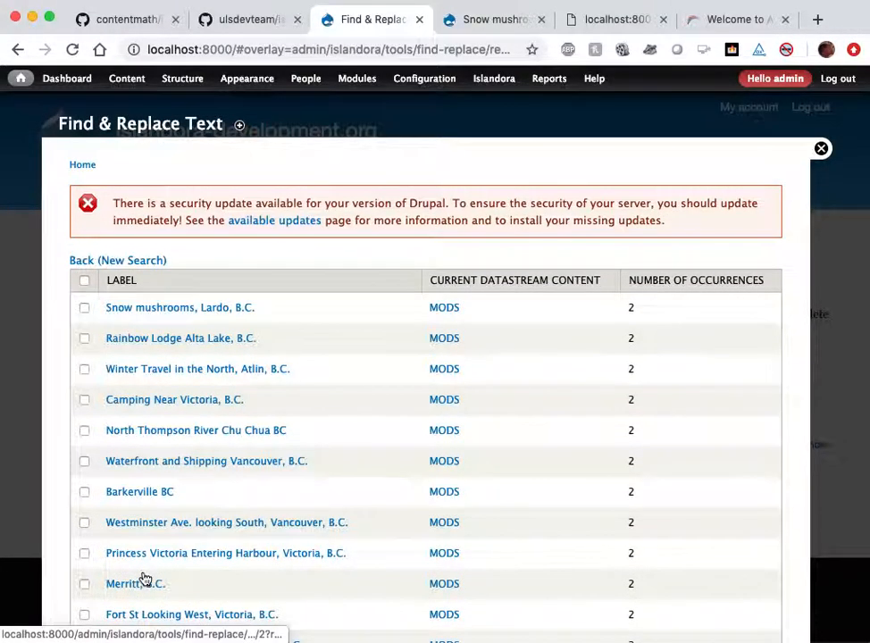
Review the matching objects, select all of them and replace the string in their MODS datastreams.
{"action": "scroll", "coordinate": [446, 345], "scroll_direction": "down", "scroll_amount": 3}
{"action": "scroll", "coordinate": [446, 348], "scroll_direction": "down", "scroll_amount": 15}
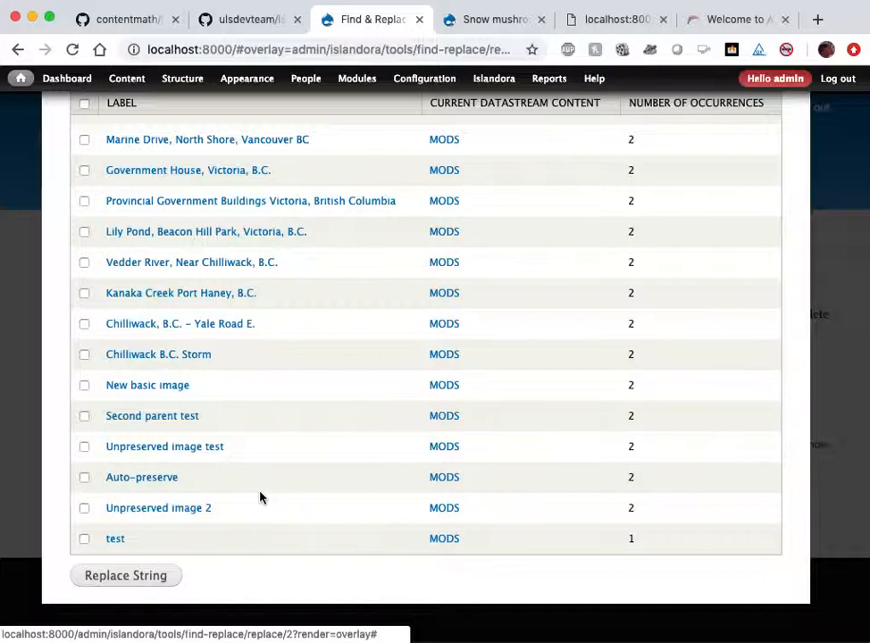
{"action": "scroll", "coordinate": [260, 497], "scroll_direction": "up", "scroll_amount": 10}
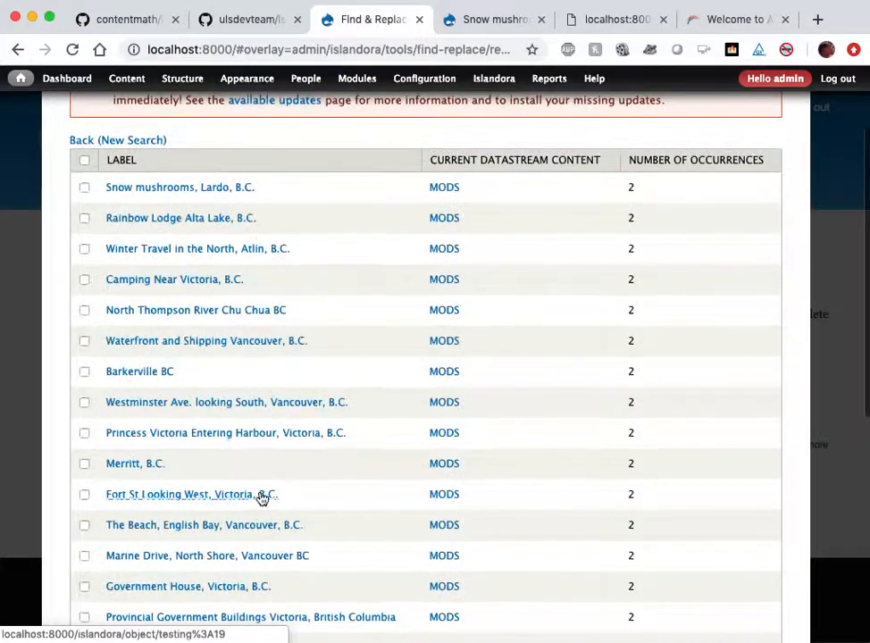
{"action": "left_click", "coordinate": [85, 163]}
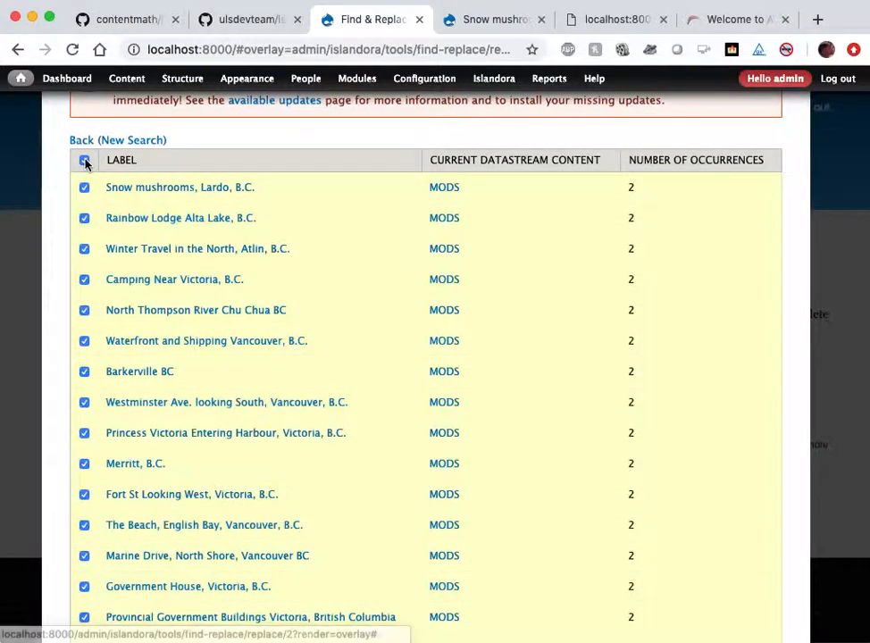
{"action": "scroll", "coordinate": [254, 417], "scroll_direction": "down", "scroll_amount": 2}
{"action": "scroll", "coordinate": [254, 417], "scroll_direction": "down", "scroll_amount": 7}
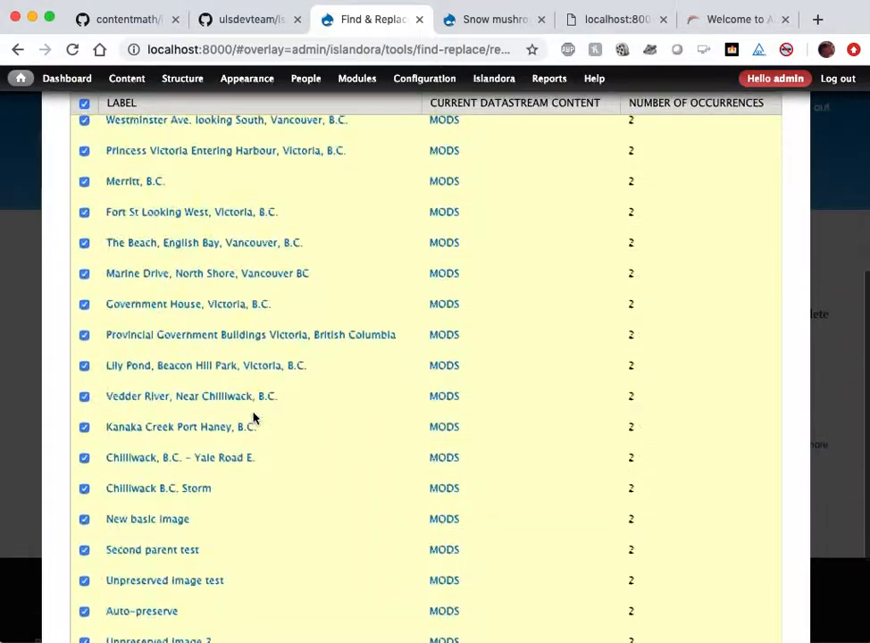
{"action": "left_click", "coordinate": [156, 577]}
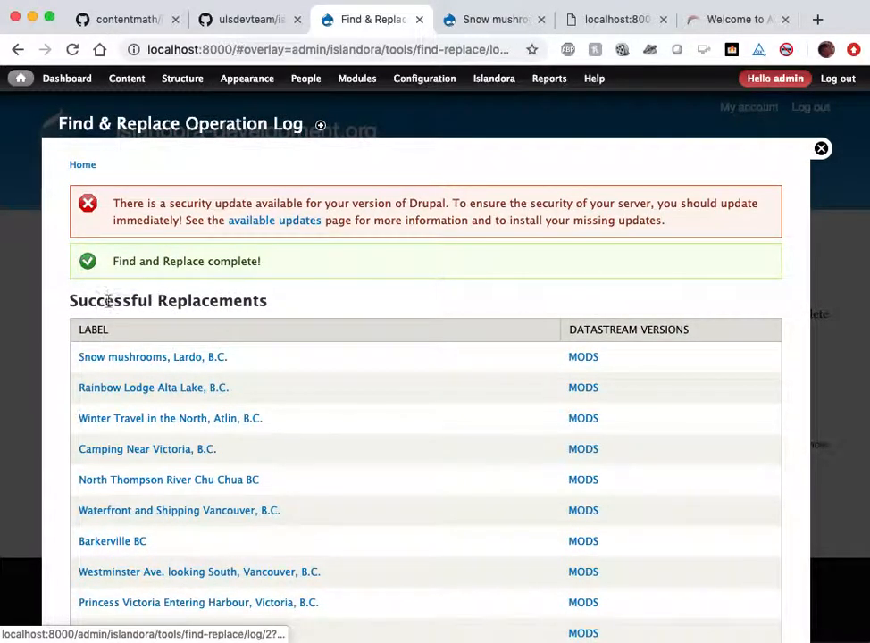
Check the operation log's completion message, then reload the Snow mushrooms MODS XML and check its date element name.
{"action": "left_click_drag", "start_coordinate": [114, 262], "coordinate": [287, 264]}
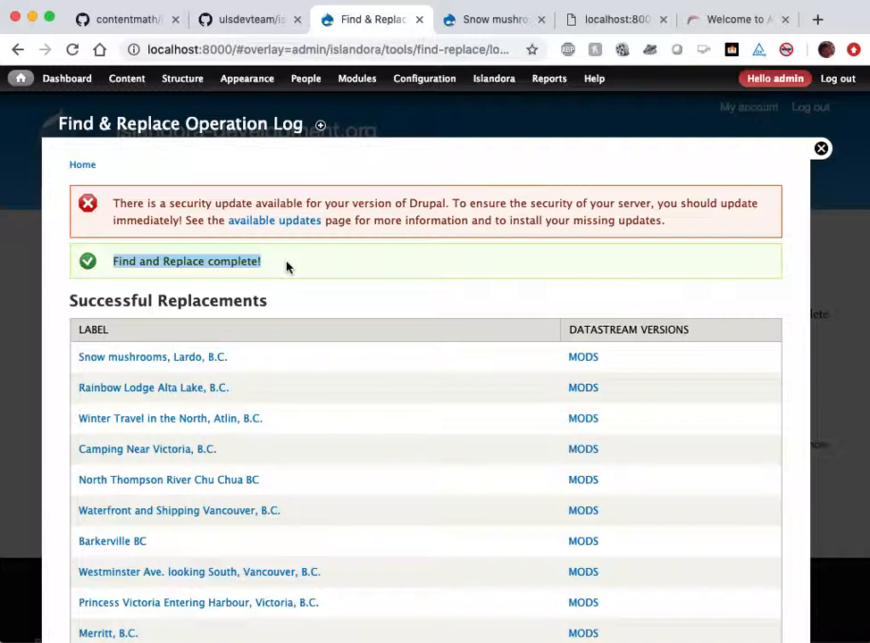
{"action": "left_click", "coordinate": [287, 266]}
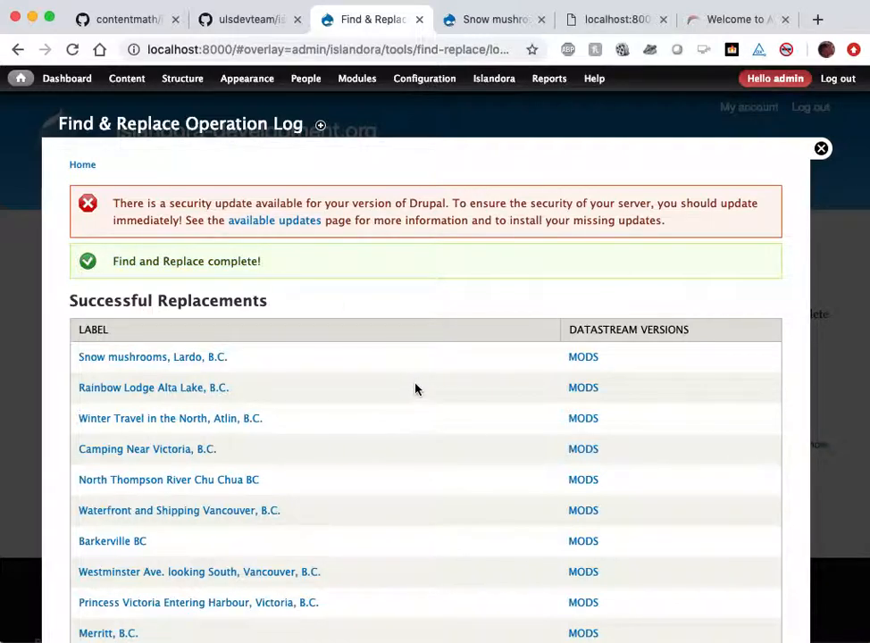
{"action": "left_click", "coordinate": [600, 19]}
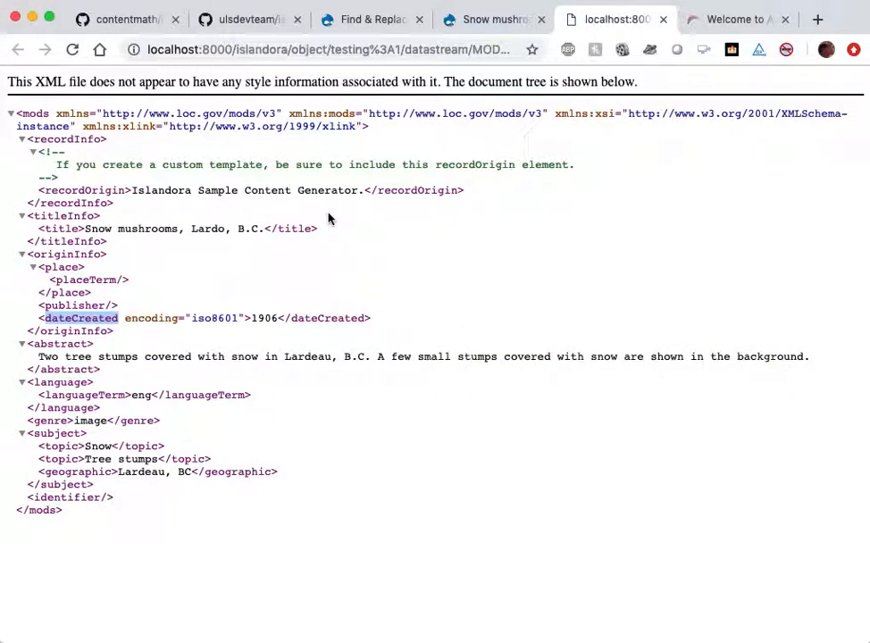
{"action": "left_click", "coordinate": [251, 264]}
{"action": "left_click", "coordinate": [72, 50]}
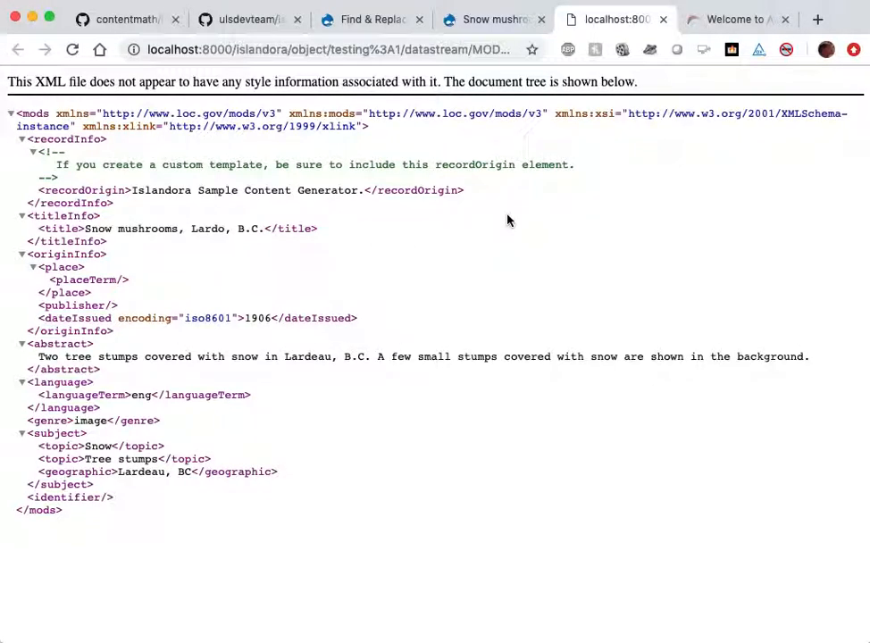
{"action": "double_click", "coordinate": [74, 318]}
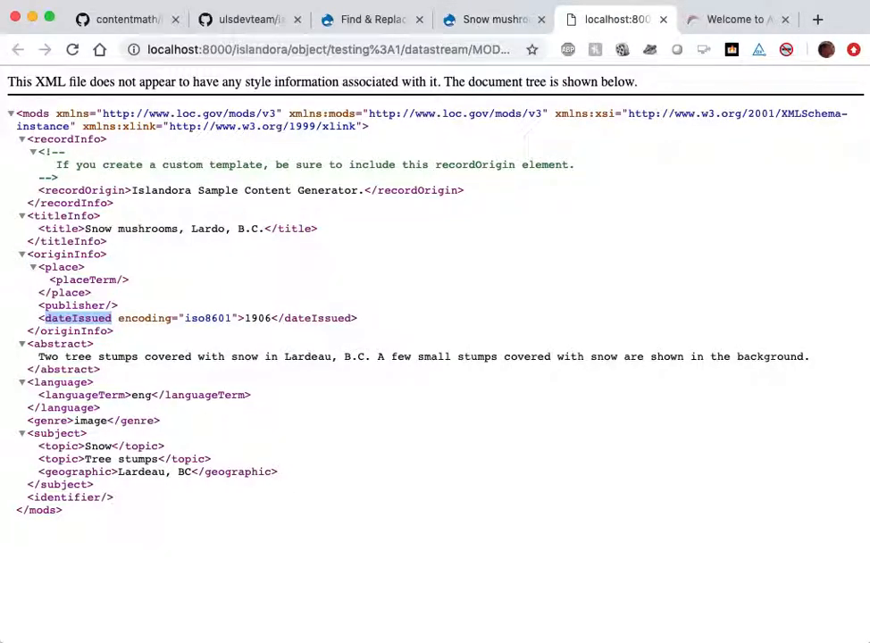
View the Islandora Datastreams Input/Output README on GitHub, then filter the Drupal site's module list by "datast".
{"action": "left_click", "coordinate": [223, 32]}
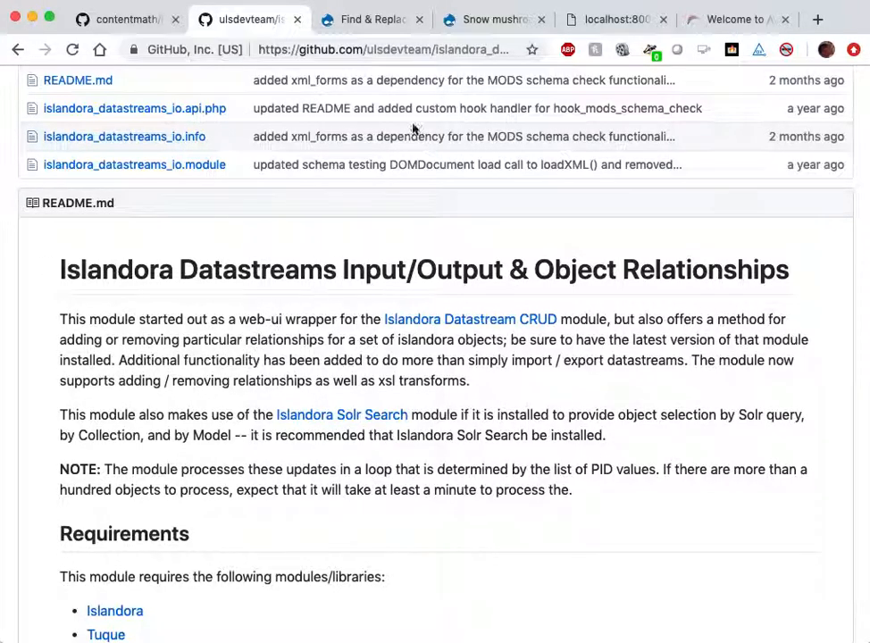
{"action": "left_click", "coordinate": [367, 19]}
{"action": "left_click", "coordinate": [361, 79]}
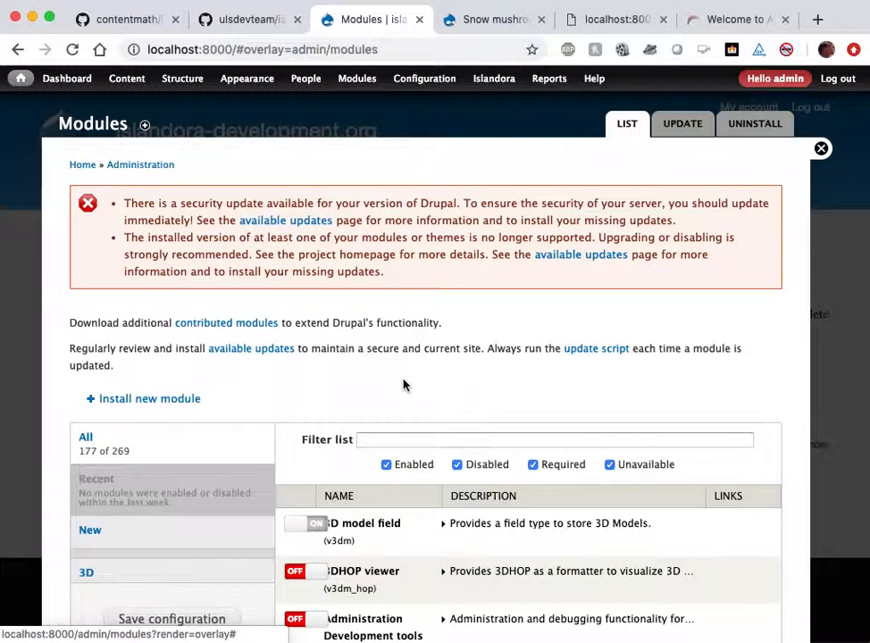
{"action": "left_click", "coordinate": [443, 437]}
{"action": "type", "text": "datast"}
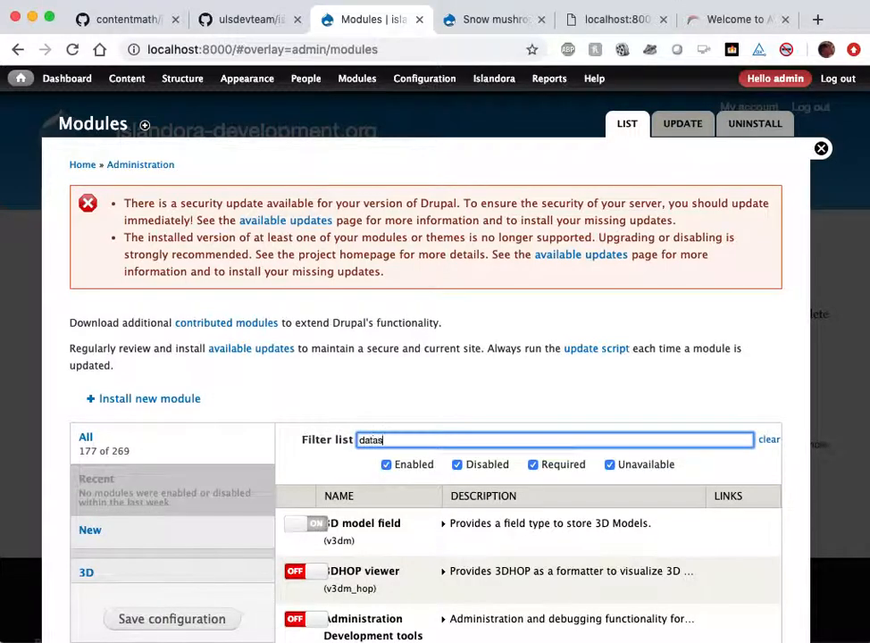
{"action": "scroll", "coordinate": [470, 409], "scroll_direction": "down", "scroll_amount": 5}
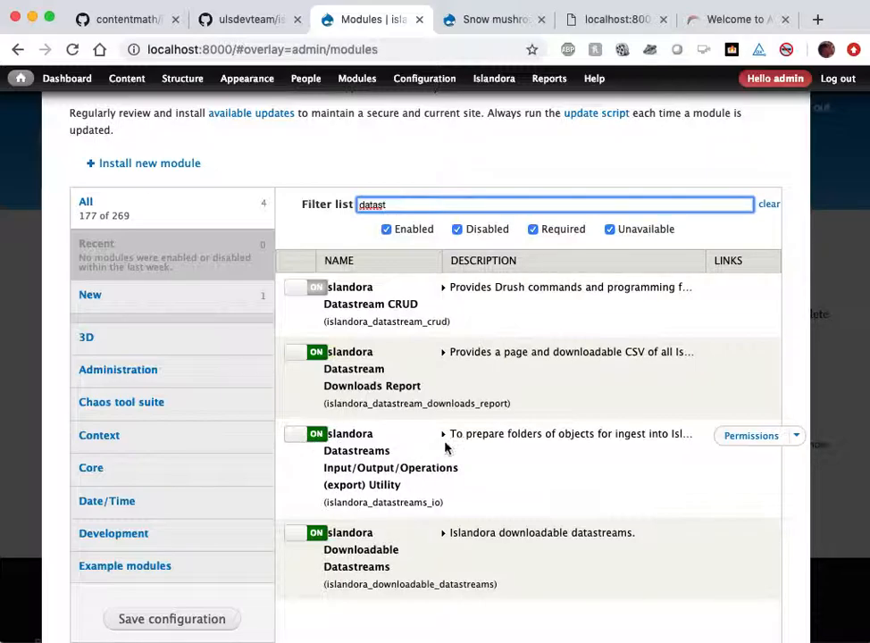
{"action": "scroll", "coordinate": [466, 452], "scroll_direction": "up", "scroll_amount": 5}
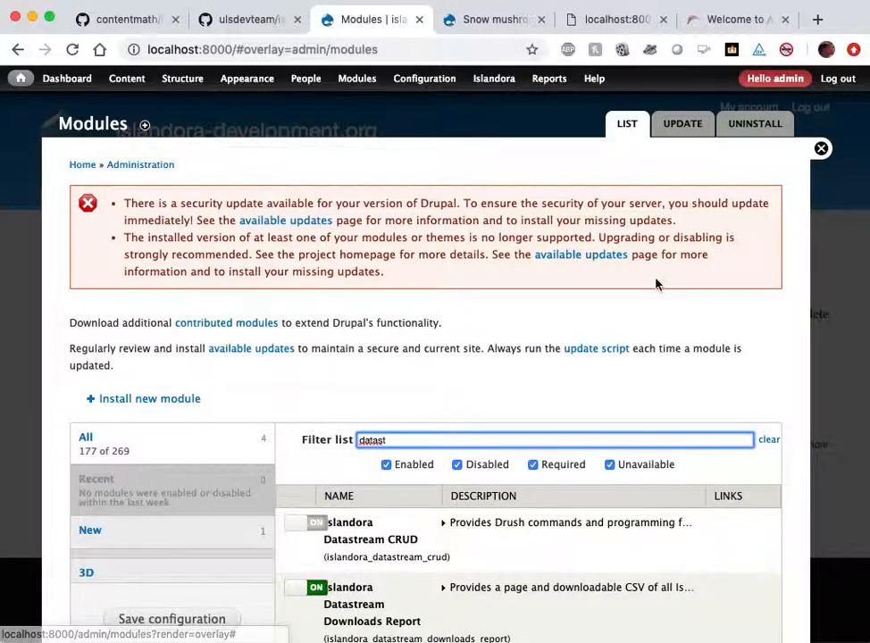
{"action": "scroll", "coordinate": [657, 279], "scroll_direction": "down", "scroll_amount": 5}
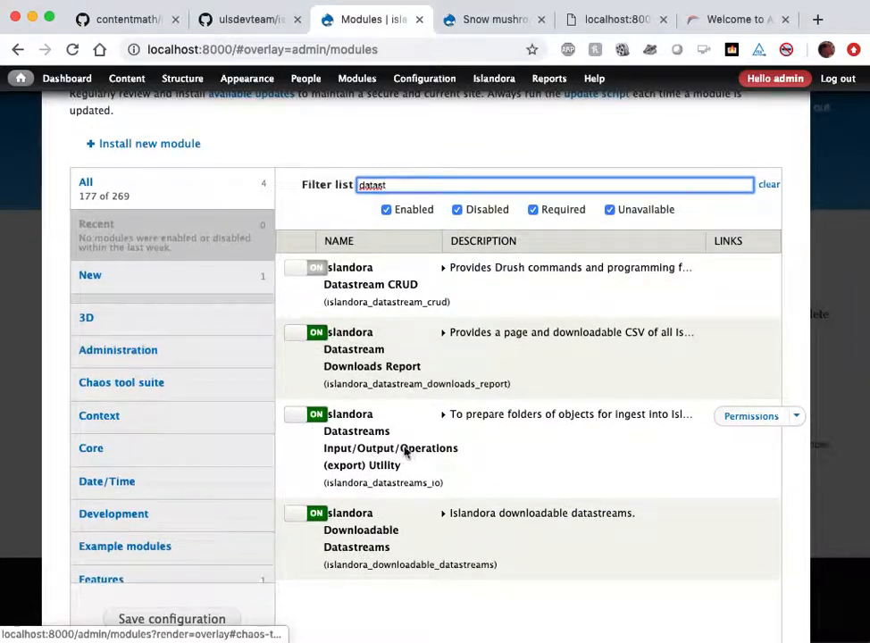
Open the permissions for the Islandora Datastreams Input/Output/Operations Utility and locate its section by searching the page for "datastreams i".
{"action": "left_click", "coordinate": [760, 420]}
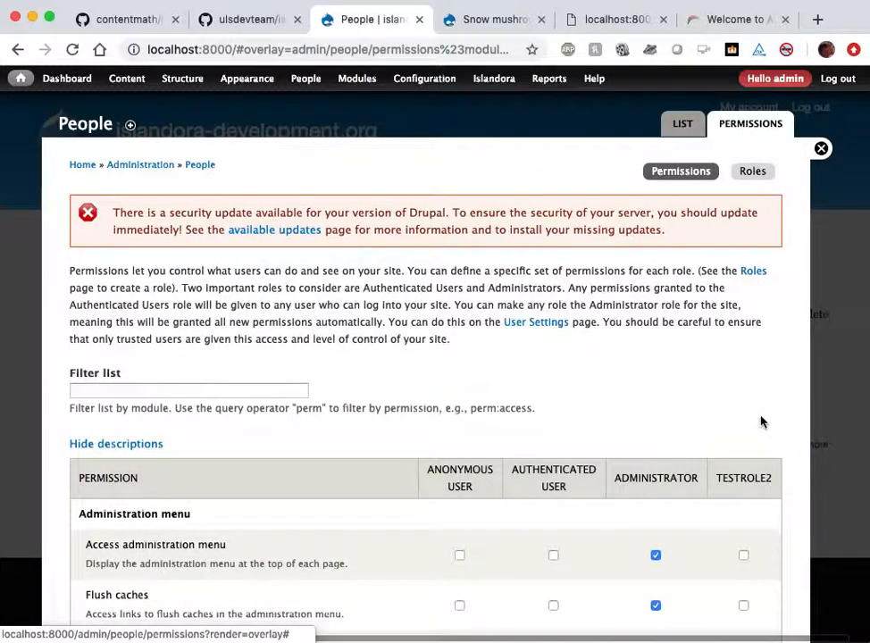
{"action": "key", "text": "super+f"}
{"action": "type", "text": "datastreams"}
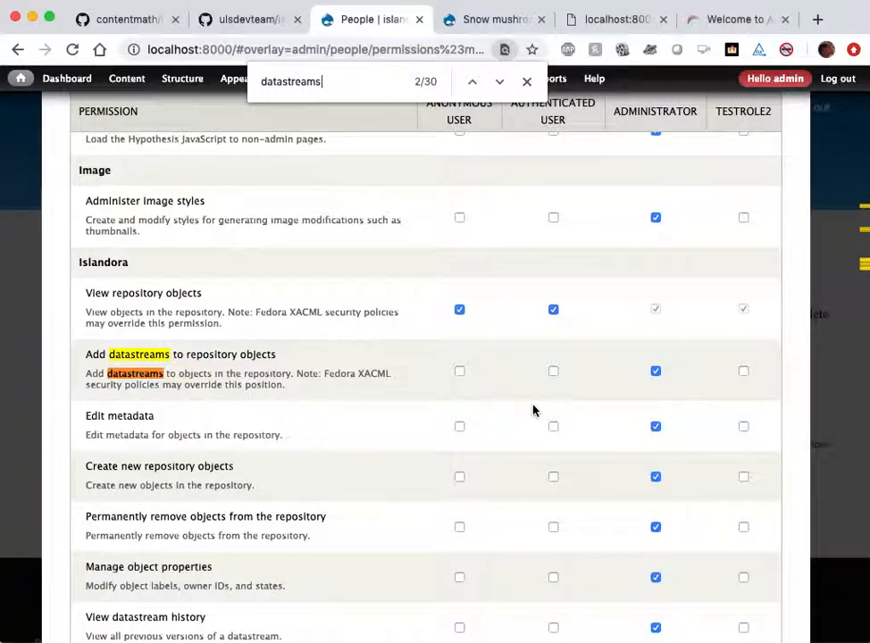
{"action": "key", "text": "Return"}
{"action": "key", "text": "Return"}
{"action": "type", "text": "I"}
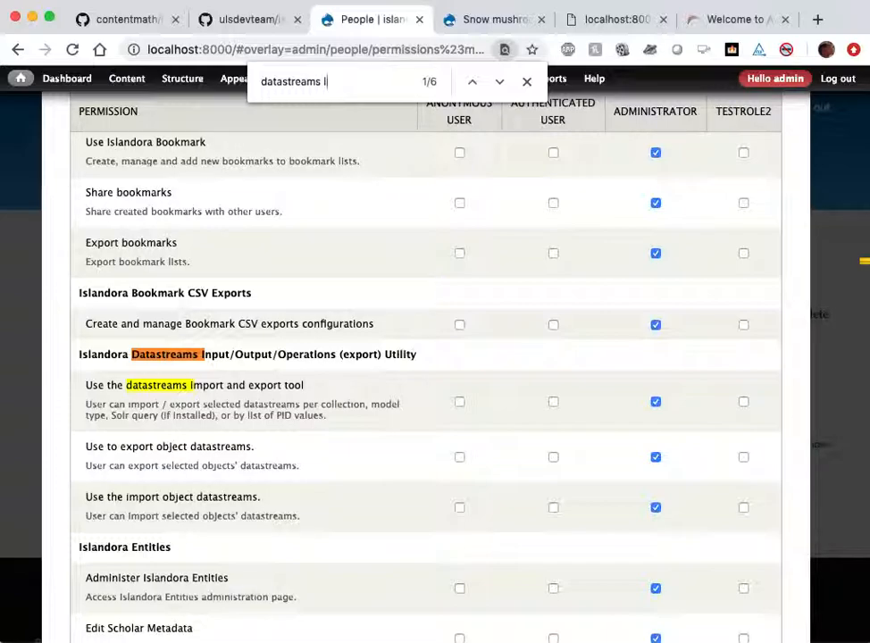
{"action": "scroll", "coordinate": [504, 352], "scroll_direction": "up", "scroll_amount": 3}
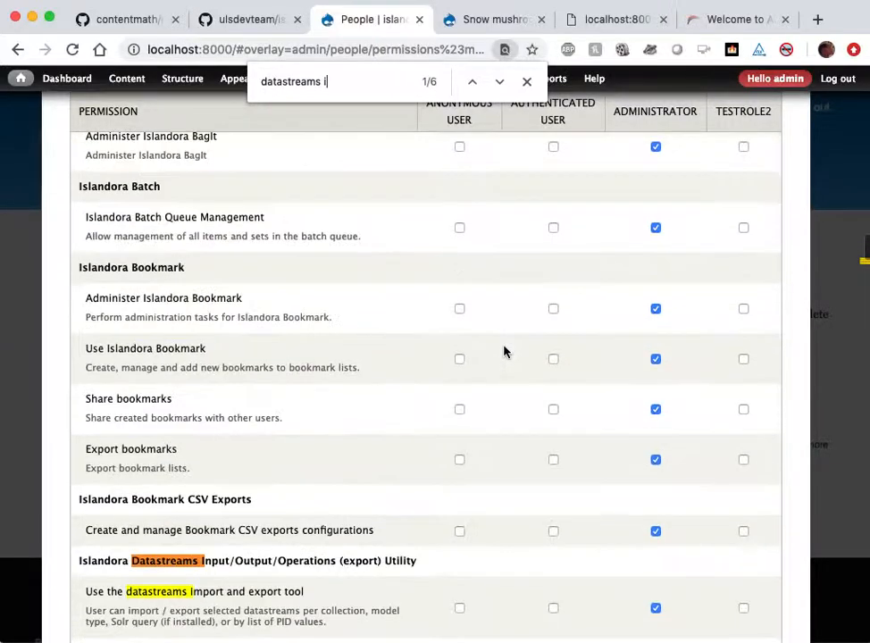
{"action": "scroll", "coordinate": [504, 351], "scroll_direction": "down", "scroll_amount": 3}
{"action": "left_click", "coordinate": [526, 81]}
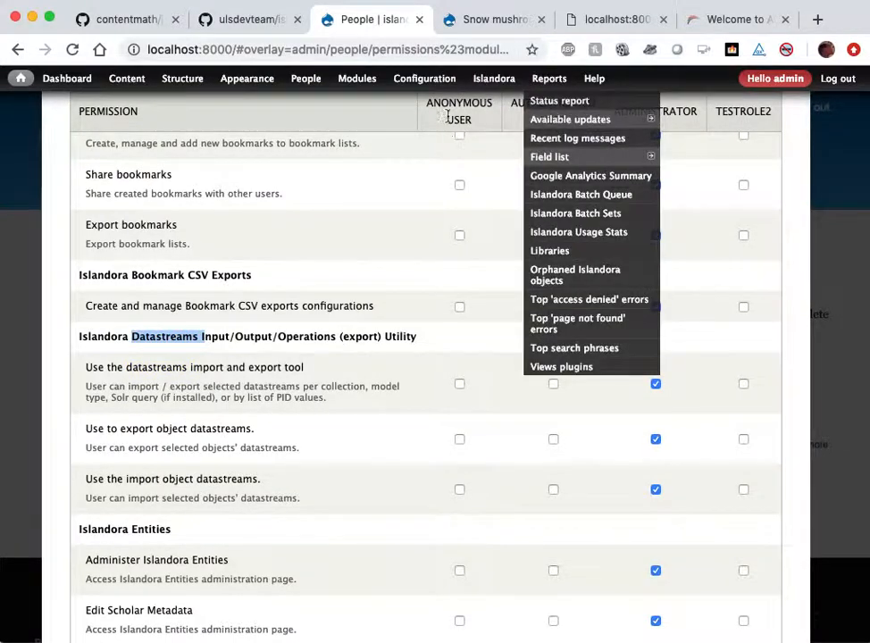
Open the Islandora Datastreams Input/Output & Object Relationships administration page.
{"action": "mouse_move", "coordinate": [481, 79]}
{"action": "mouse_move", "coordinate": [491, 149]}
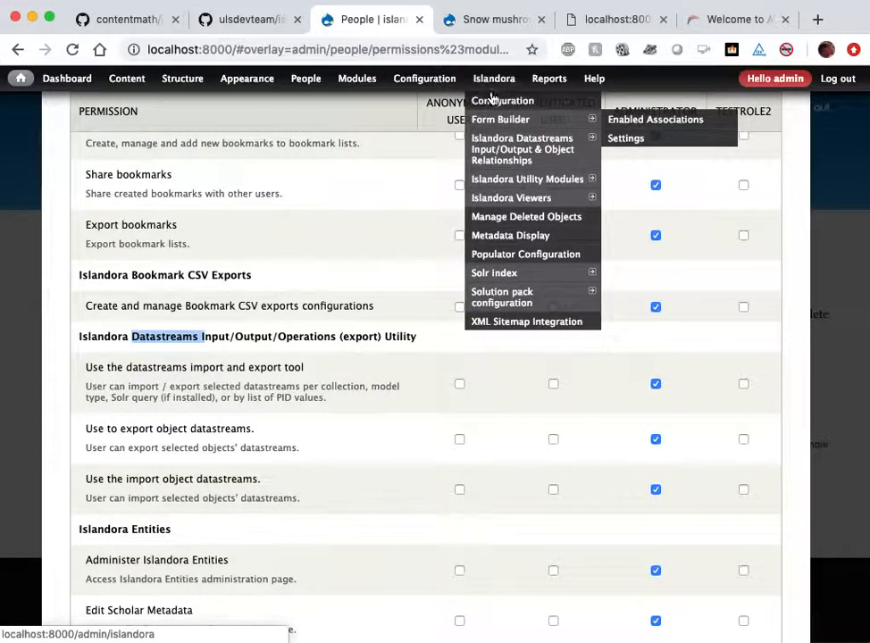
{"action": "left_click", "coordinate": [524, 154]}
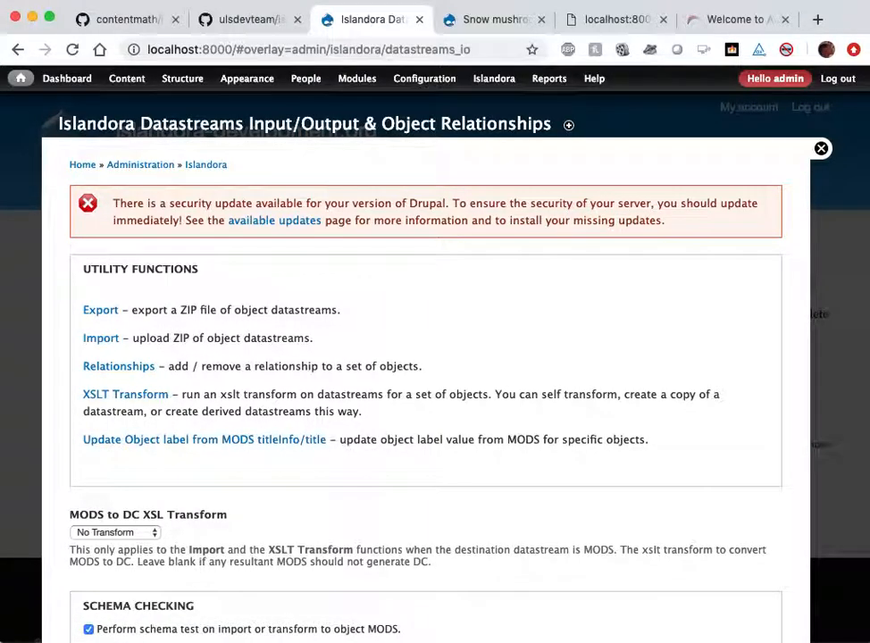
Set the MODS to DC XSL Transform to mods_to_dc.xsl and save the module settings.
{"action": "scroll", "coordinate": [384, 365], "scroll_direction": "down", "scroll_amount": 2}
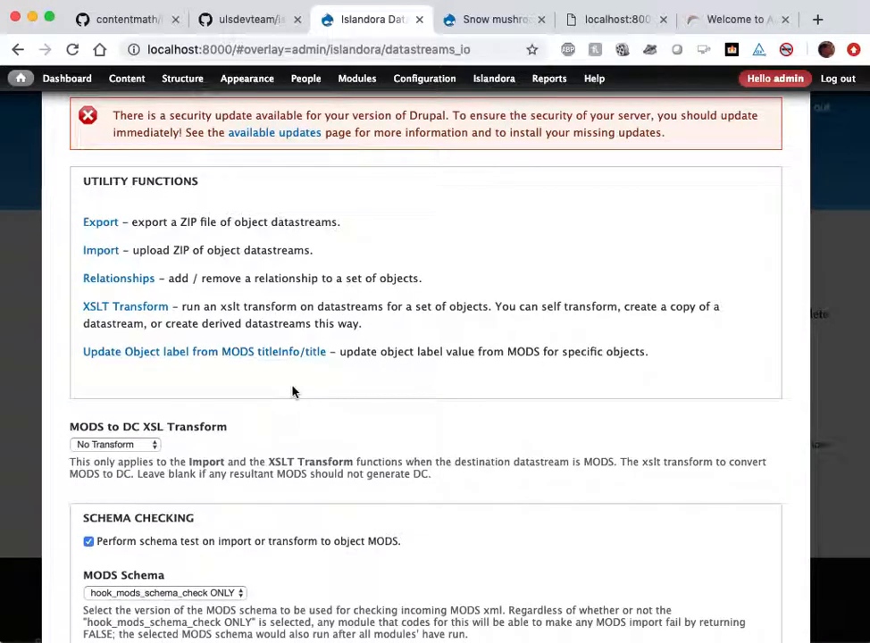
{"action": "left_click", "coordinate": [150, 450]}
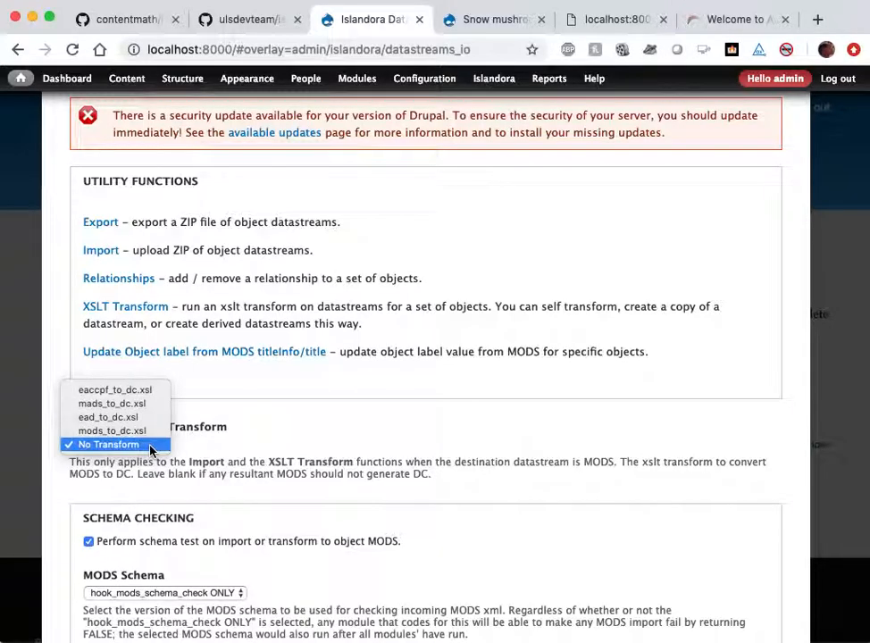
{"action": "left_click", "coordinate": [213, 461]}
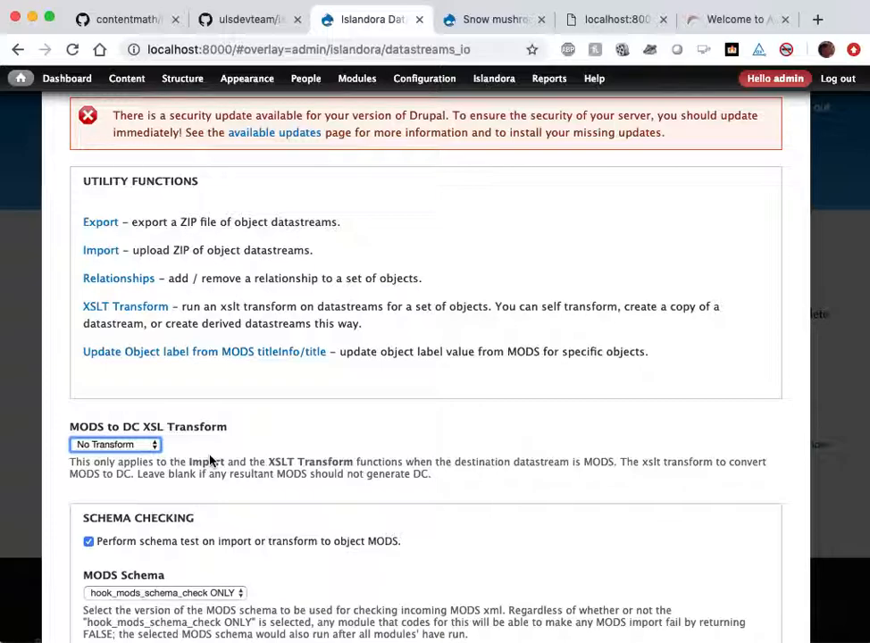
{"action": "left_click", "coordinate": [148, 445]}
{"action": "left_click", "coordinate": [150, 431]}
{"action": "scroll", "coordinate": [312, 461], "scroll_direction": "down", "scroll_amount": 3}
{"action": "scroll", "coordinate": [313, 461], "scroll_direction": "down", "scroll_amount": 3}
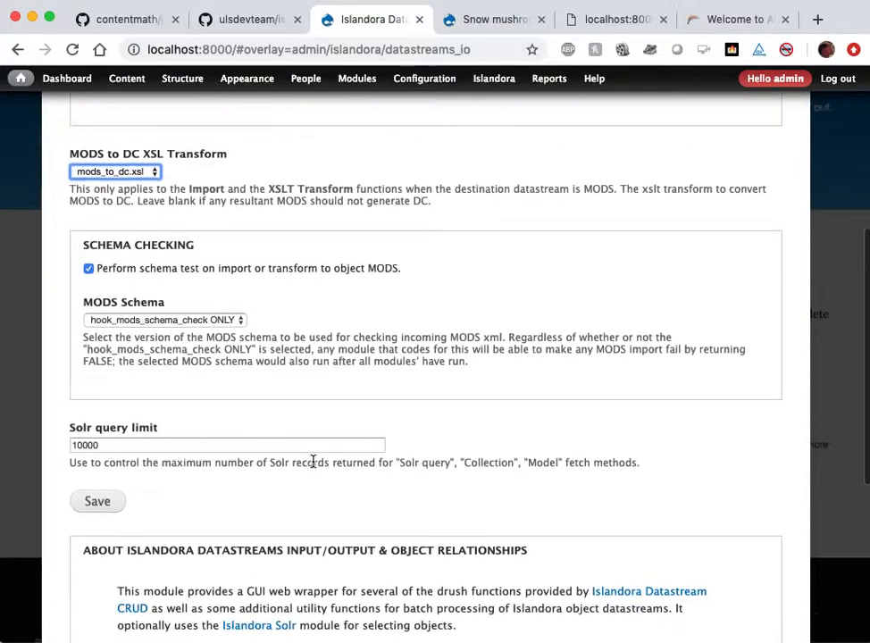
{"action": "left_click", "coordinate": [94, 493]}
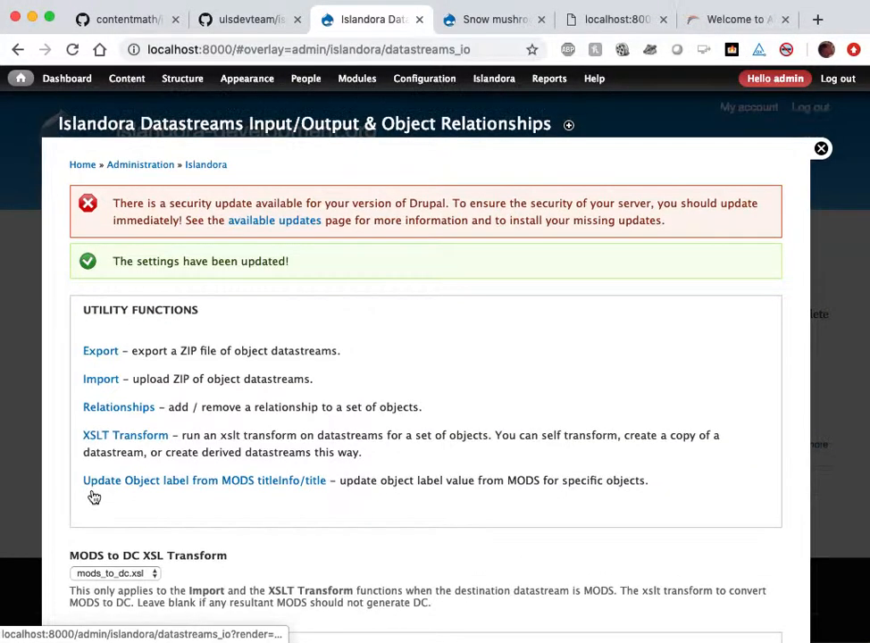
Review the saved module settings, then open the Export utility and choose MODS as the datastream to export.
{"action": "scroll", "coordinate": [357, 487], "scroll_direction": "down", "scroll_amount": 2}
{"action": "scroll", "coordinate": [357, 486], "scroll_direction": "down", "scroll_amount": 5}
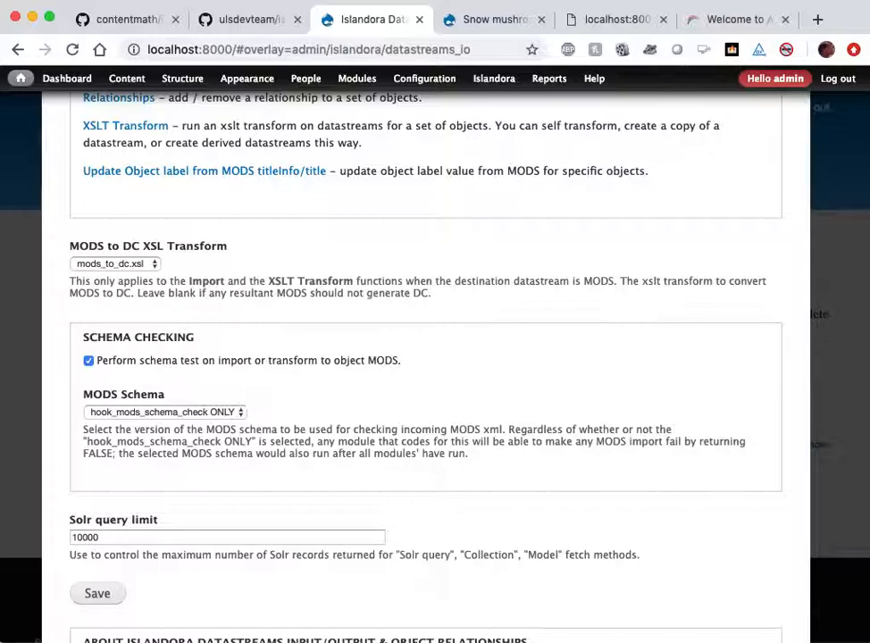
{"action": "scroll", "coordinate": [220, 454], "scroll_direction": "up", "scroll_amount": 5}
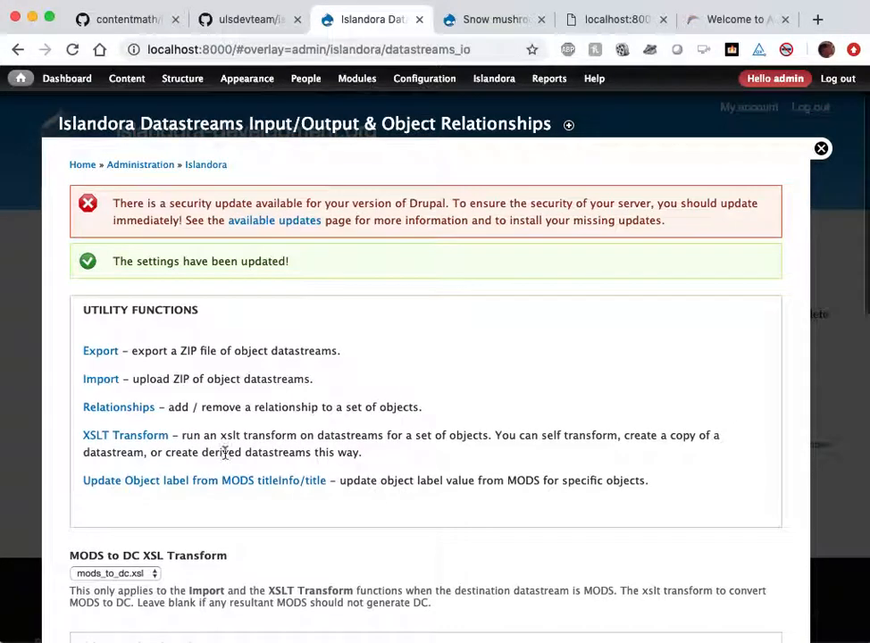
{"action": "left_click", "coordinate": [101, 355]}
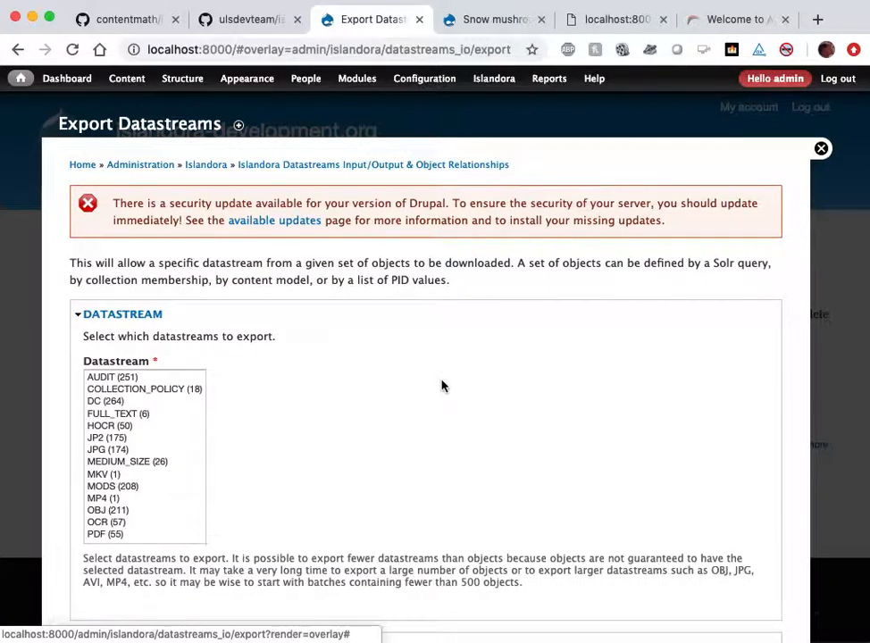
{"action": "scroll", "coordinate": [441, 386], "scroll_direction": "down", "scroll_amount": 3}
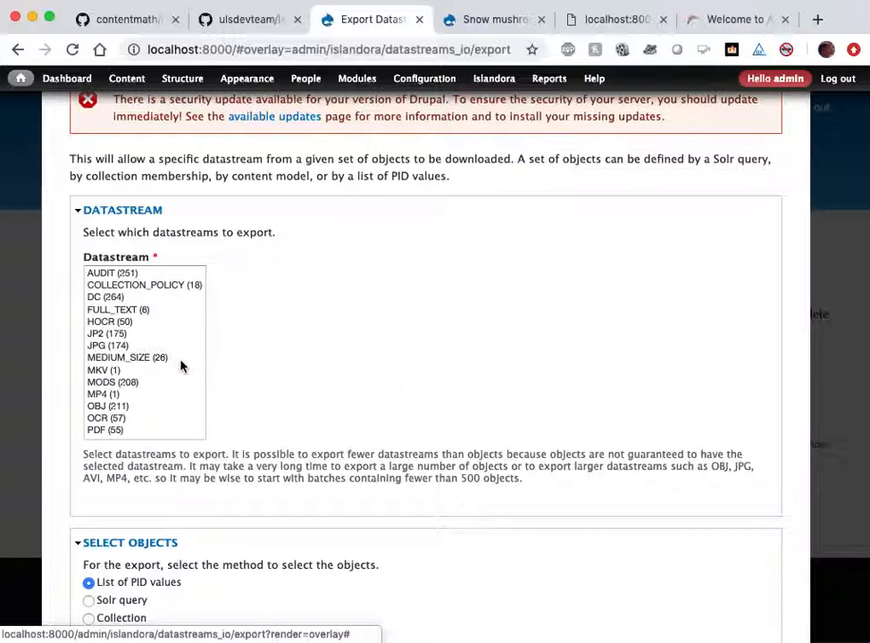
{"action": "left_click", "coordinate": [136, 382]}
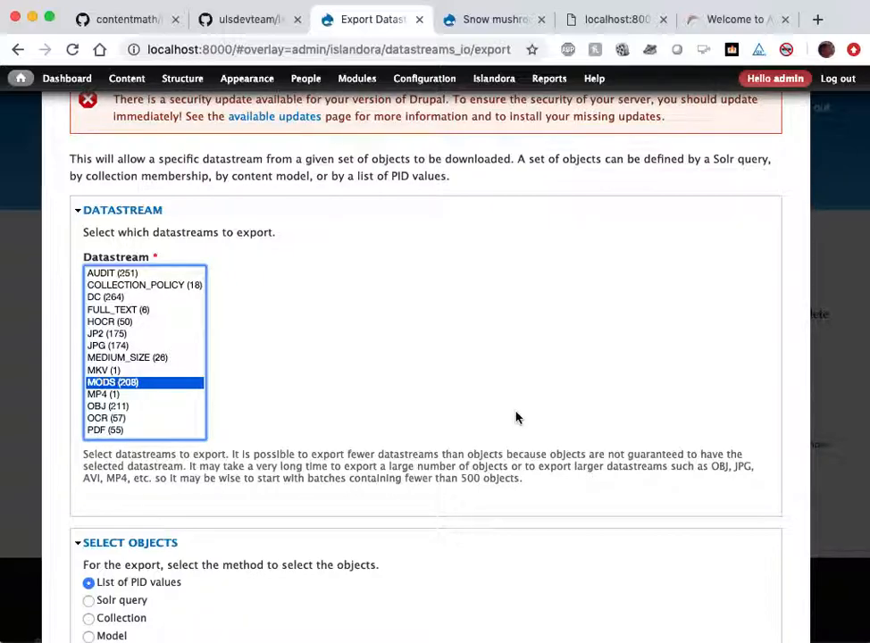
Enter the PID values ir:5, islandora:47 and ir:6 as the objects to export, then clear the list.
{"action": "scroll", "coordinate": [519, 416], "scroll_direction": "down", "scroll_amount": 2}
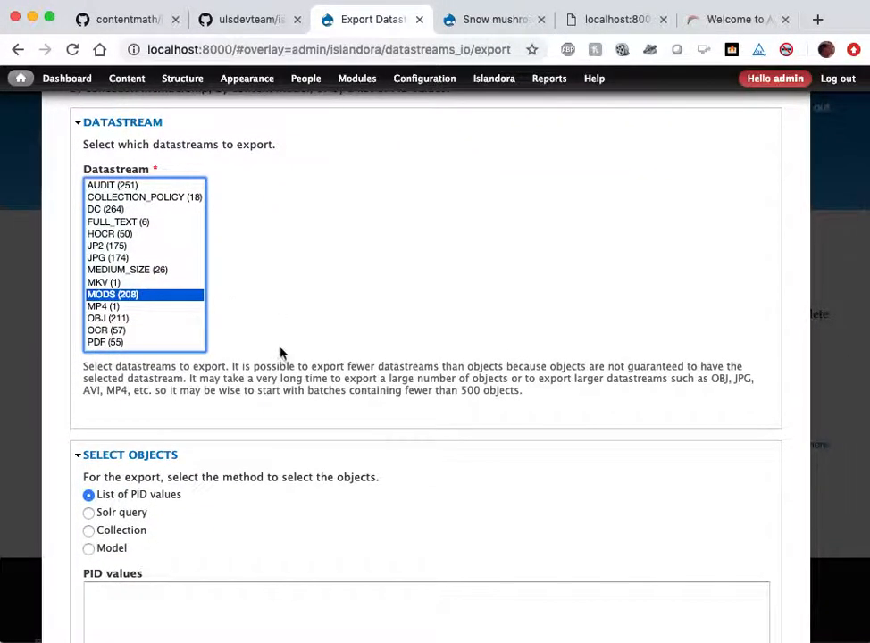
{"action": "scroll", "coordinate": [297, 367], "scroll_direction": "down", "scroll_amount": 3}
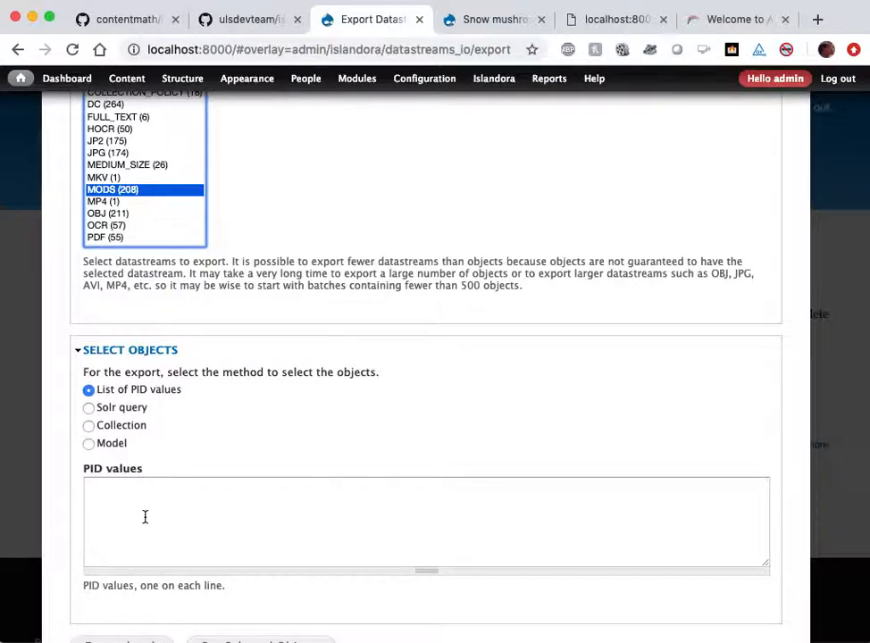
{"action": "left_click", "coordinate": [142, 550]}
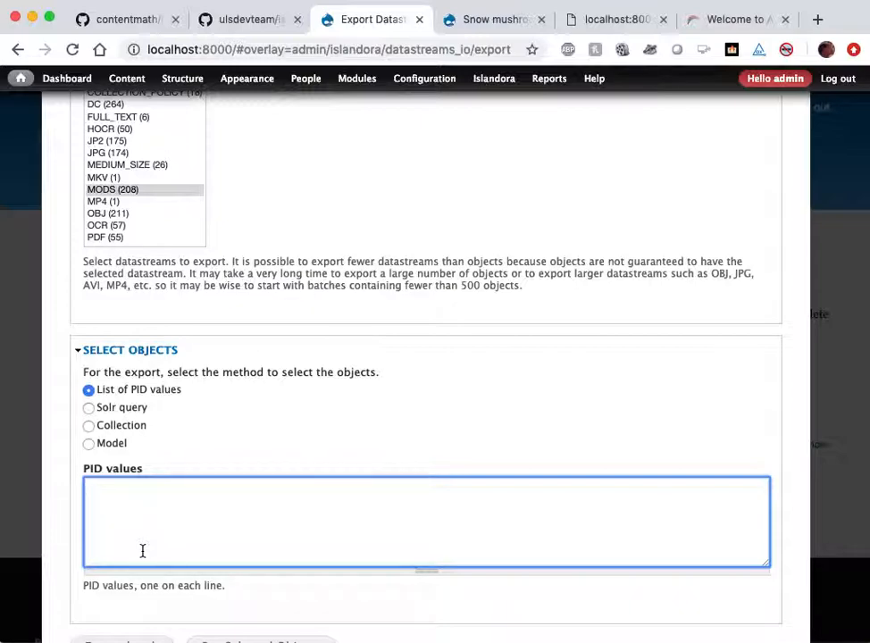
{"action": "type", "text": "ir:5"}
{"action": "key", "text": "Return"}
{"action": "type", "text": "islandora:47"}
{"action": "key", "text": "Return"}
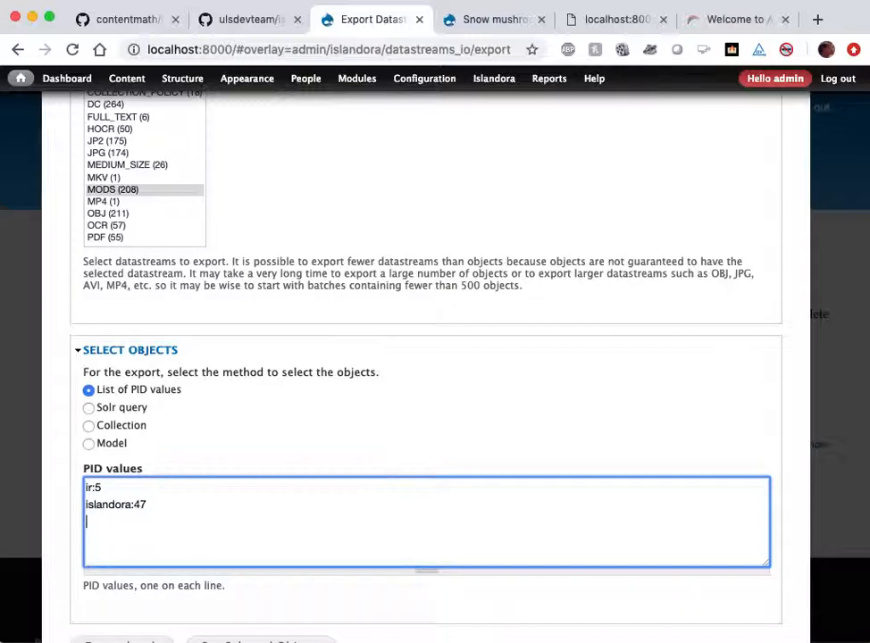
{"action": "type", "text": "ir:6"}
{"action": "left_click_drag", "start_coordinate": [204, 544], "coordinate": [5, 474]}
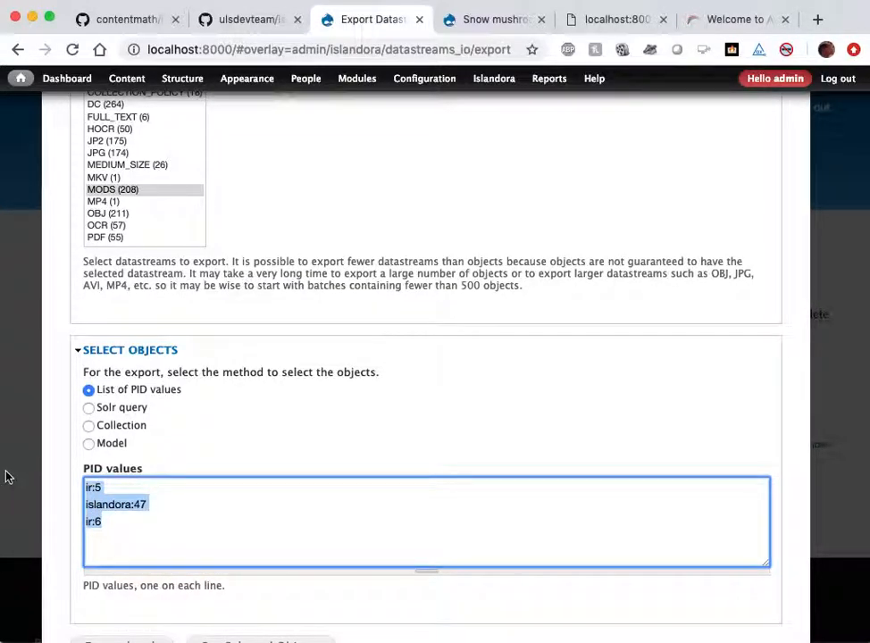
{"action": "key", "text": "BackSpace"}
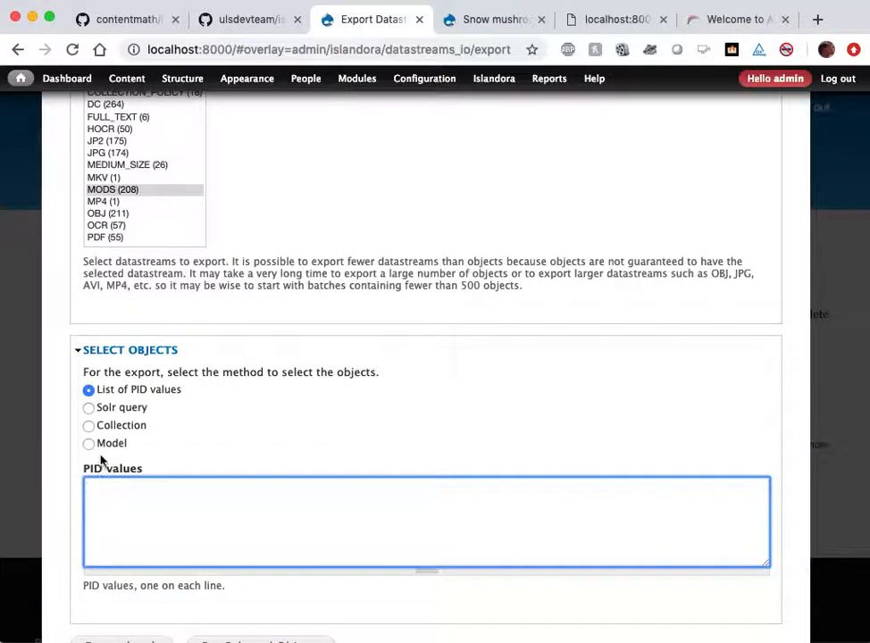
Try choosing the export objects by collection, selecting the Large Image Collection.
{"action": "left_click", "coordinate": [89, 425]}
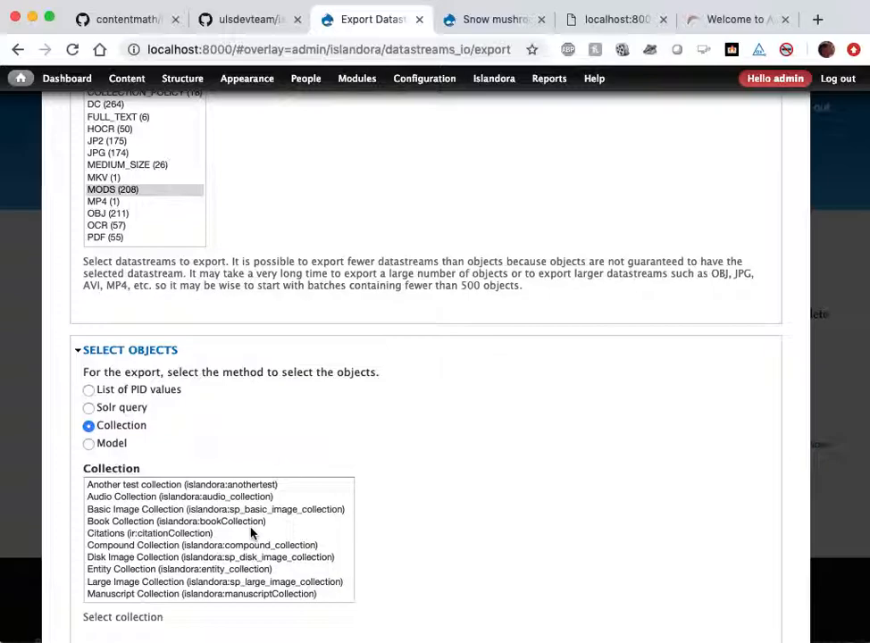
{"action": "scroll", "coordinate": [248, 530], "scroll_direction": "down", "scroll_amount": 5}
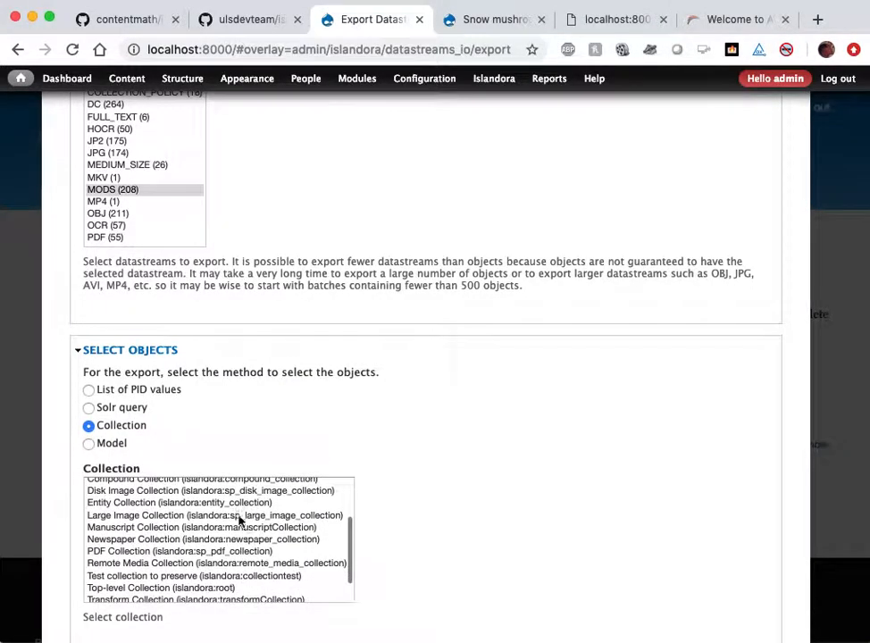
{"action": "left_click", "coordinate": [239, 516]}
{"action": "scroll", "coordinate": [157, 451], "scroll_direction": "down", "scroll_amount": 1}
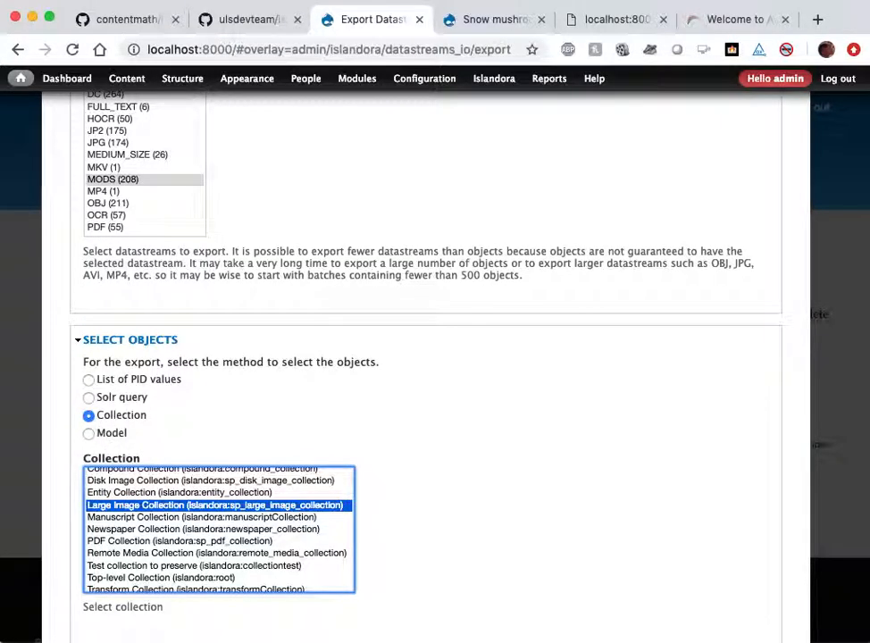
Look at the Model and Solr query methods for selecting the objects to export.
{"action": "left_click", "coordinate": [100, 432]}
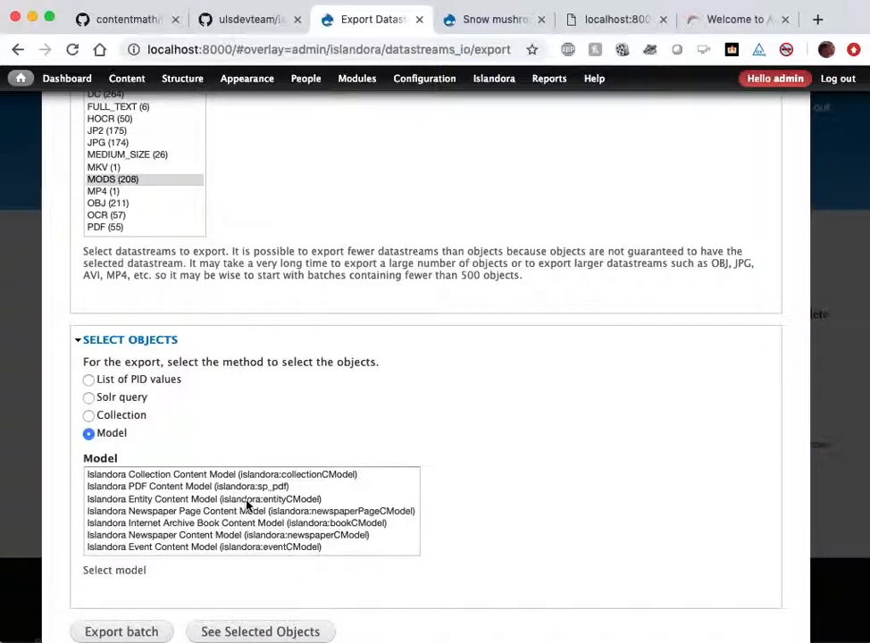
{"action": "left_click", "coordinate": [119, 401]}
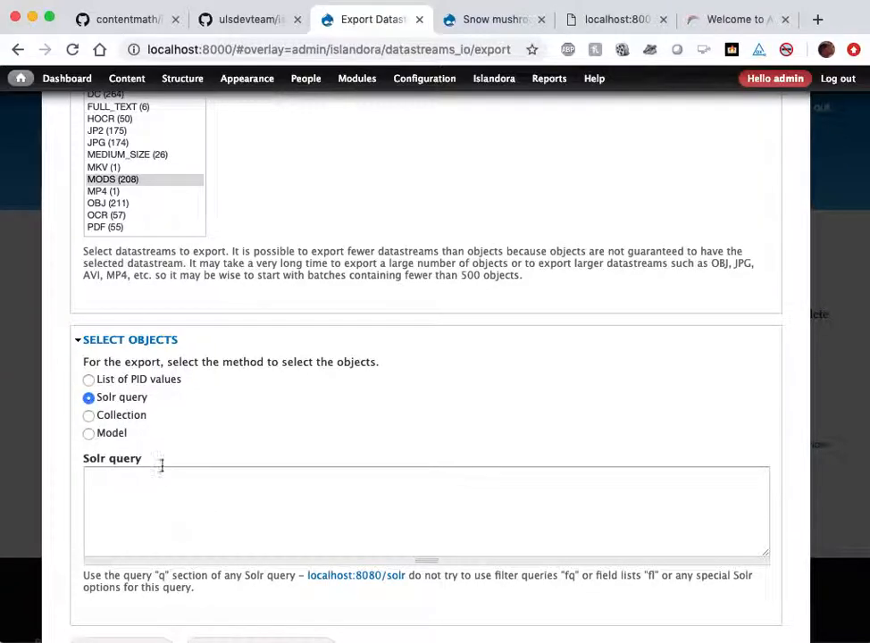
{"action": "left_click_drag", "start_coordinate": [102, 434], "coordinate": [239, 431]}
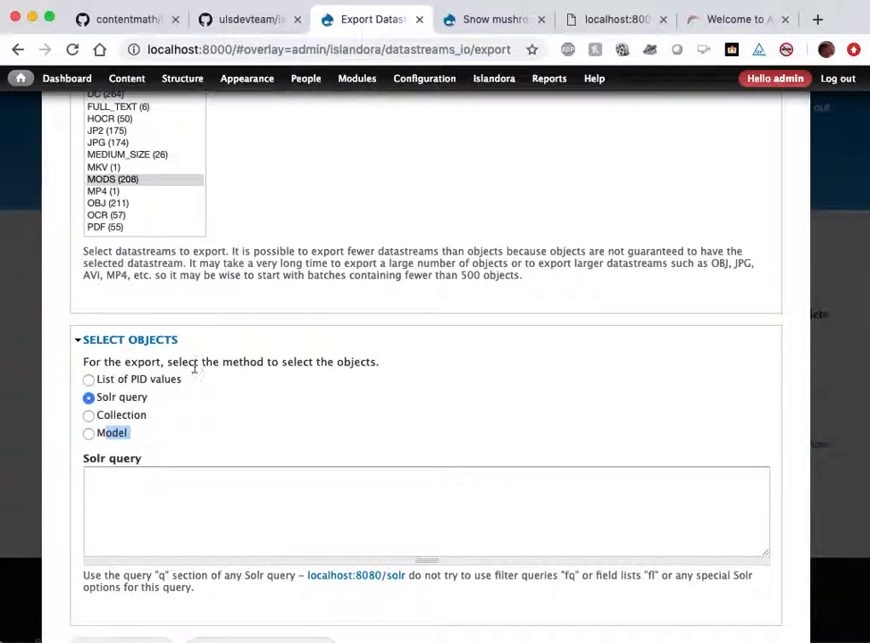
Select the export objects by model with the Islandora Large Image Content Model and review the list of selected objects.
{"action": "left_click", "coordinate": [88, 434]}
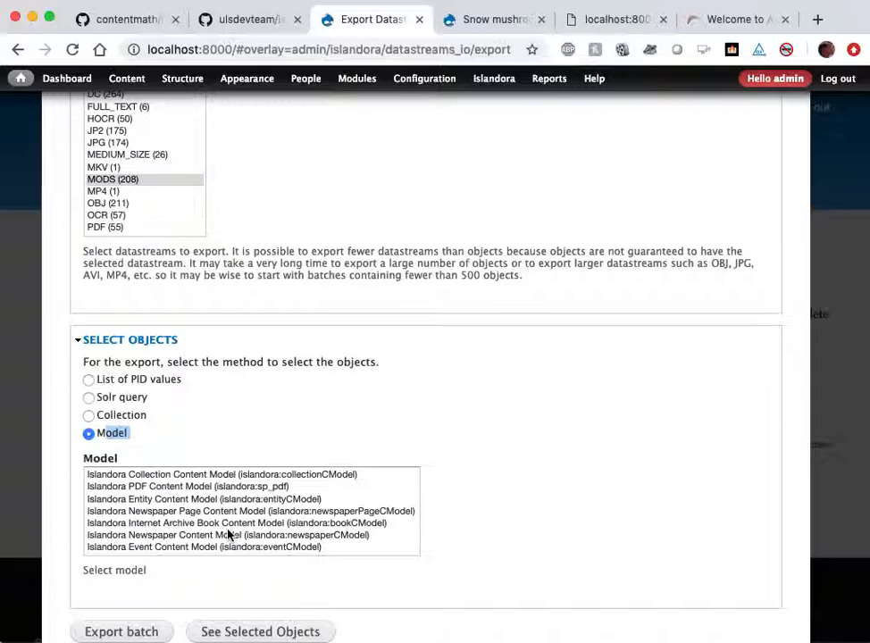
{"action": "scroll", "coordinate": [234, 536], "scroll_direction": "down", "scroll_amount": 5}
{"action": "scroll", "coordinate": [229, 532], "scroll_direction": "down", "scroll_amount": 6}
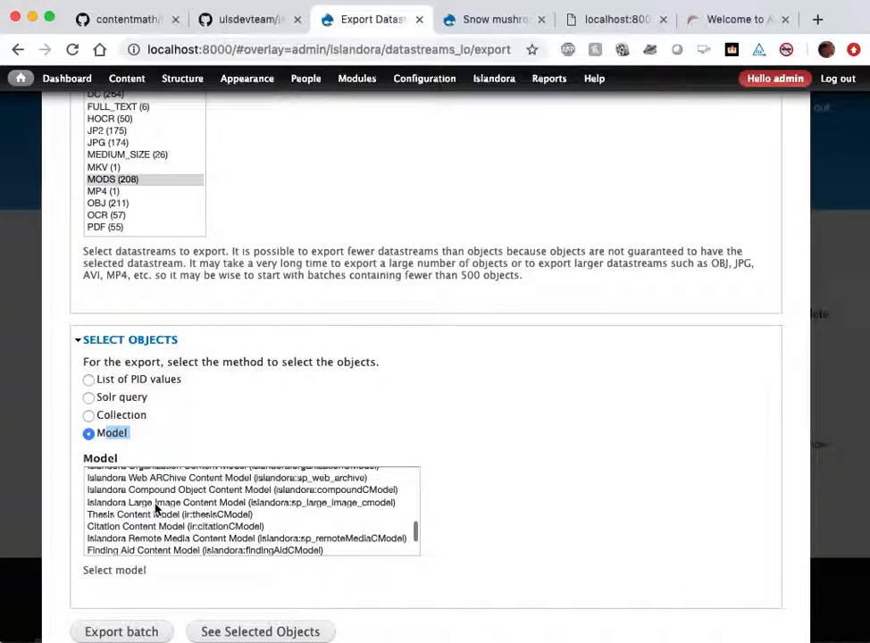
{"action": "left_click", "coordinate": [157, 504]}
{"action": "scroll", "coordinate": [589, 498], "scroll_direction": "down", "scroll_amount": 1}
{"action": "scroll", "coordinate": [588, 502], "scroll_direction": "down", "scroll_amount": 1}
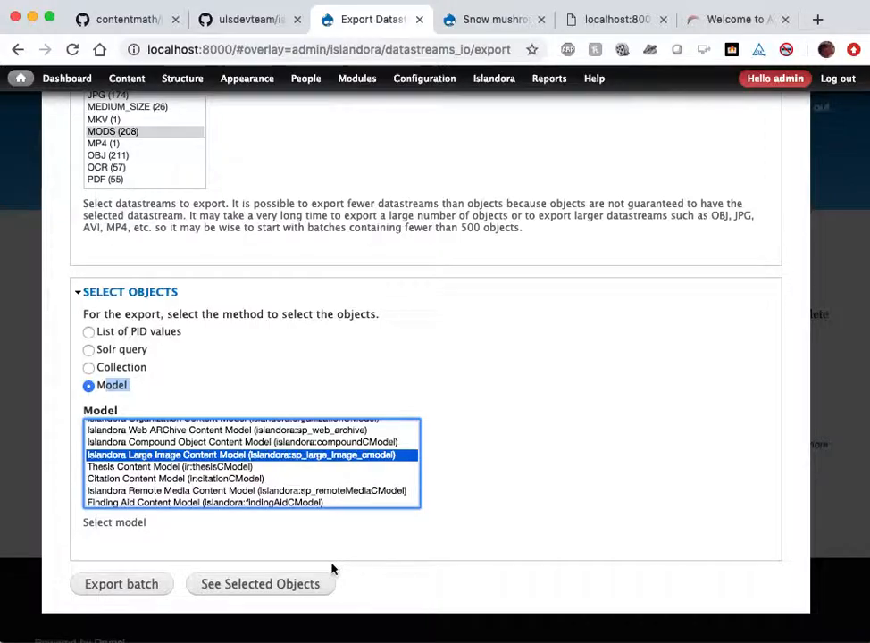
{"action": "left_click", "coordinate": [297, 588]}
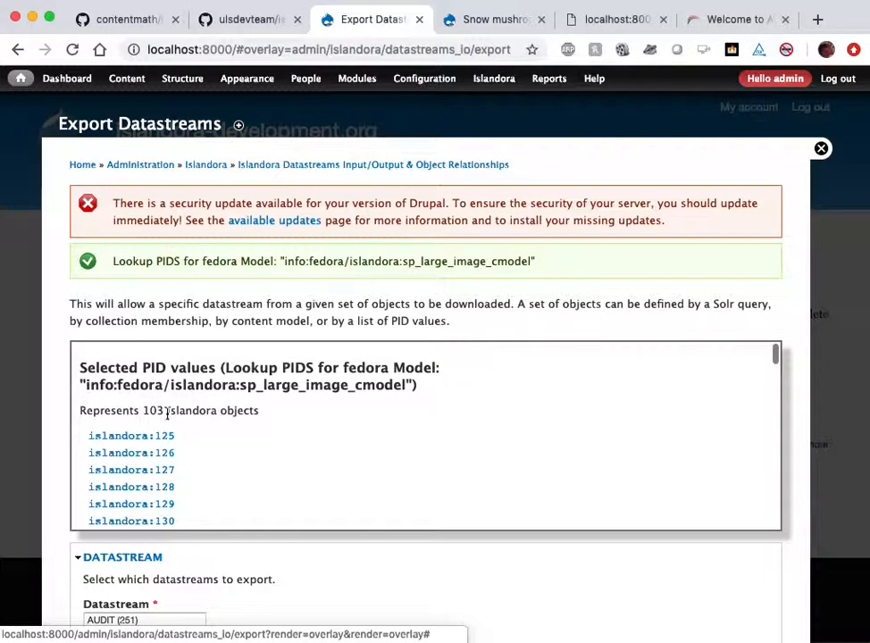
{"action": "scroll", "coordinate": [281, 428], "scroll_direction": "down", "scroll_amount": 20}
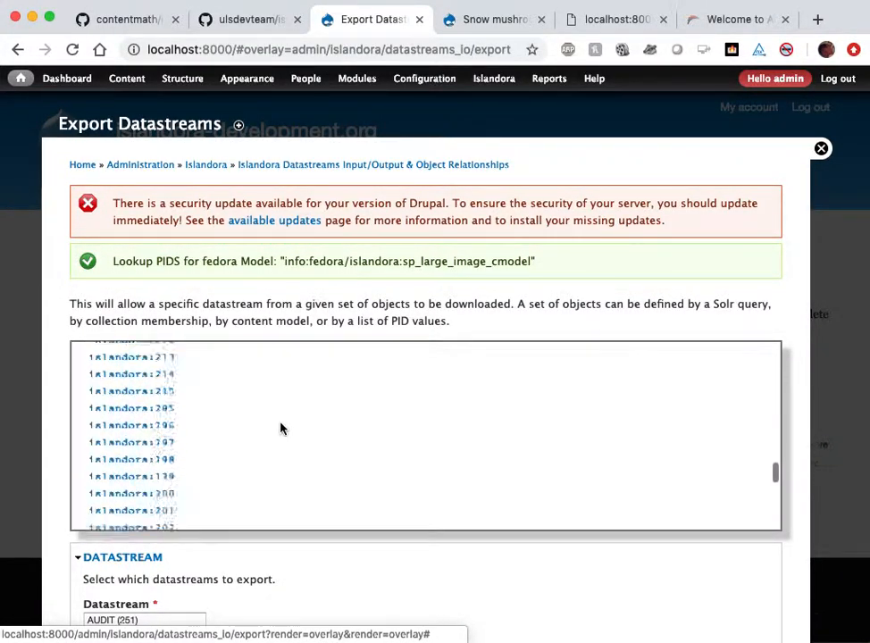
Export the batch of MODS datastreams and download the resulting ZIP file.
{"action": "scroll", "coordinate": [318, 579], "scroll_direction": "down", "scroll_amount": 5}
{"action": "scroll", "coordinate": [317, 567], "scroll_direction": "down", "scroll_amount": 5}
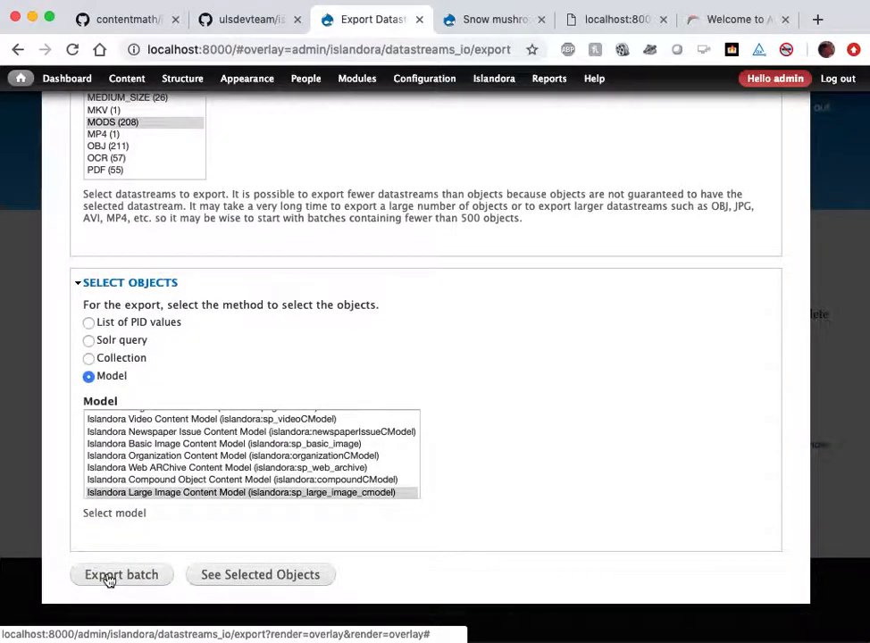
{"action": "left_click", "coordinate": [108, 576]}
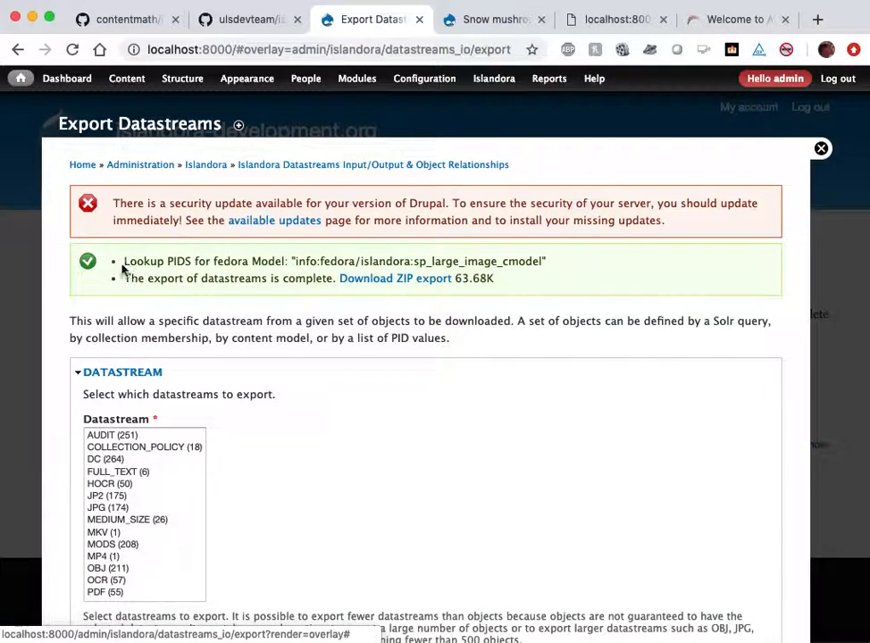
{"action": "left_click", "coordinate": [418, 282]}
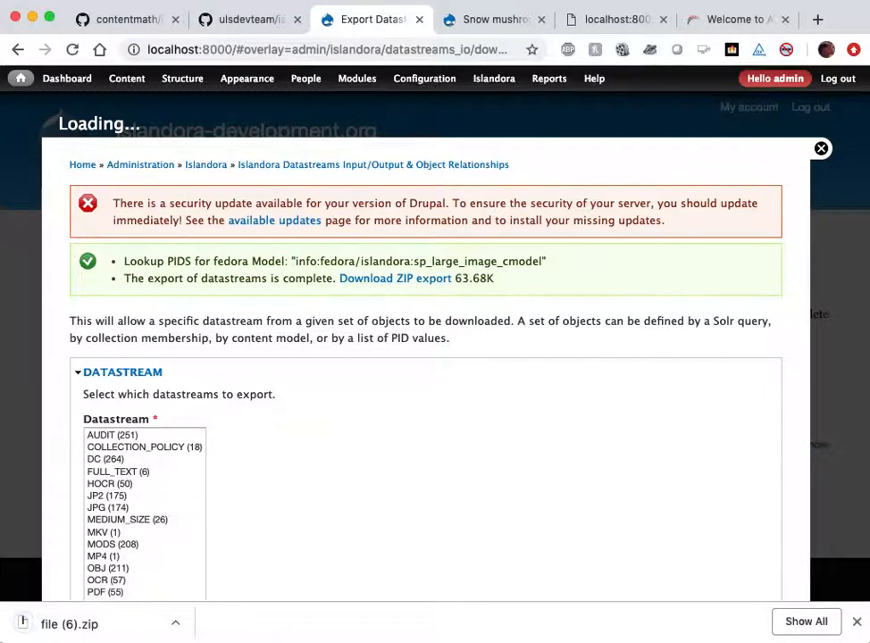
Unpack the downloaded file (6).zip, move its Finder window into view and preview islandora_125_MODS.xml.
{"action": "left_click", "coordinate": [82, 630]}
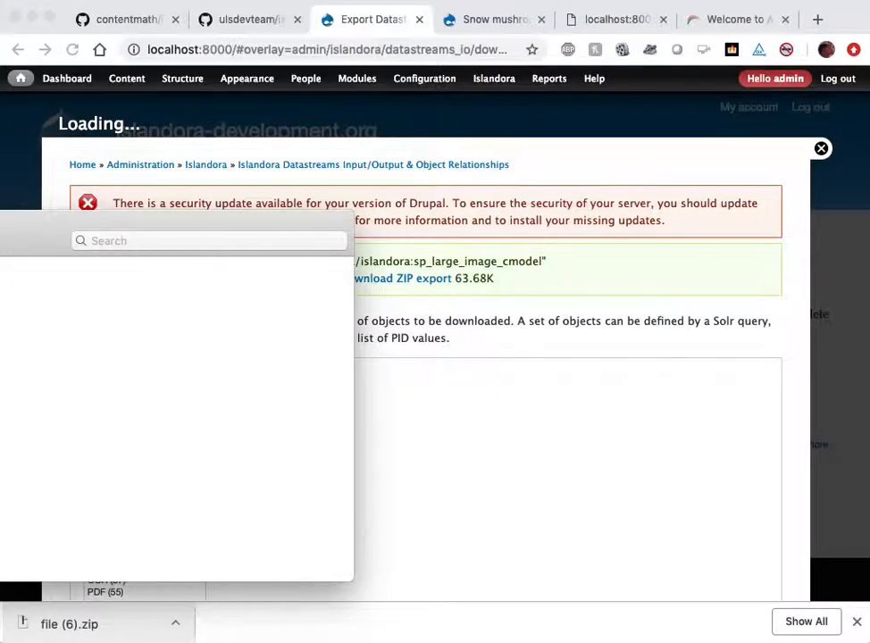
{"action": "left_click_drag", "start_coordinate": [323, 220], "coordinate": [525, 247]}
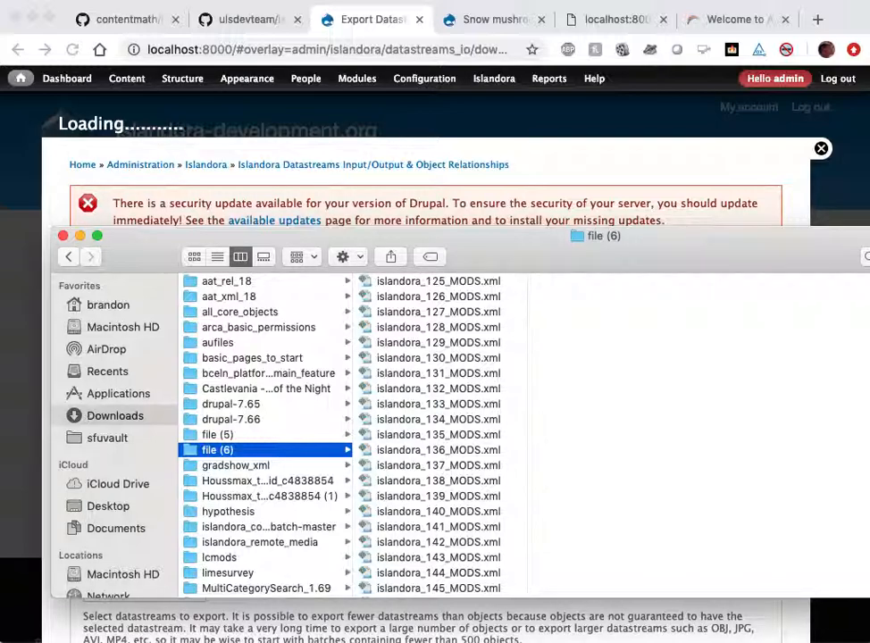
{"action": "left_click", "coordinate": [449, 280]}
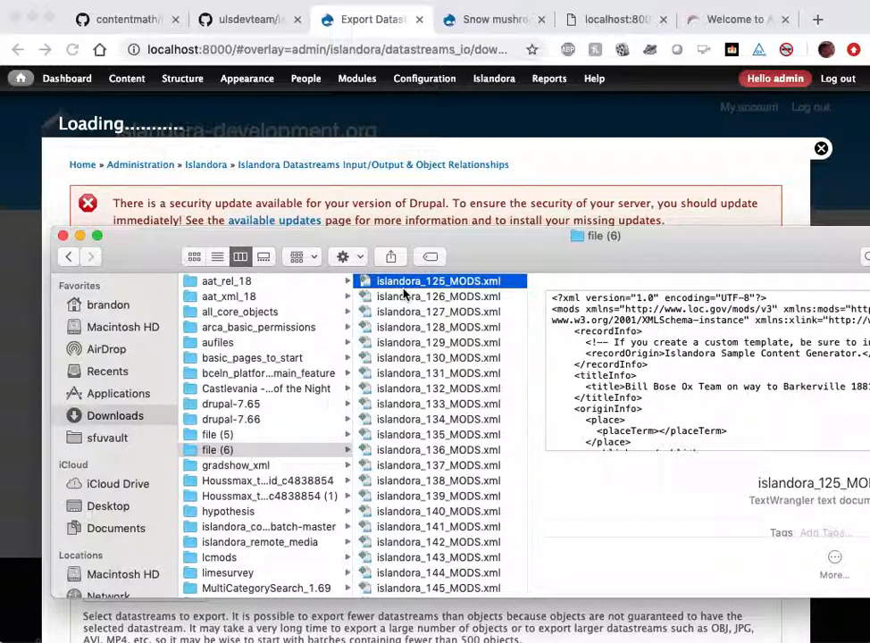
Move islandora_129_MODS.xml and every file after it from the file (6) folder to the Trash.
{"action": "left_click", "coordinate": [404, 295]}
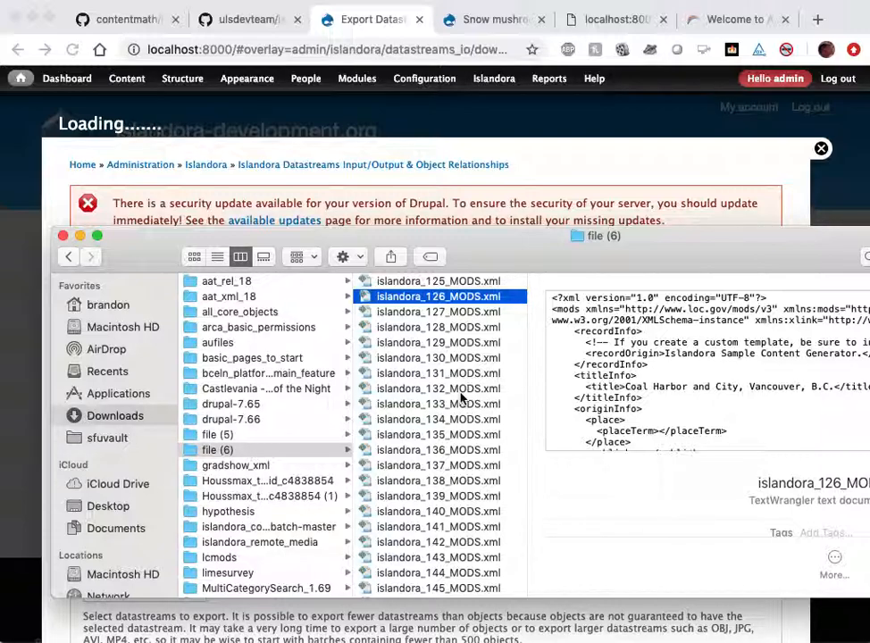
{"action": "left_click", "coordinate": [418, 342]}
{"action": "scroll", "coordinate": [436, 485], "scroll_direction": "down", "scroll_amount": 10}
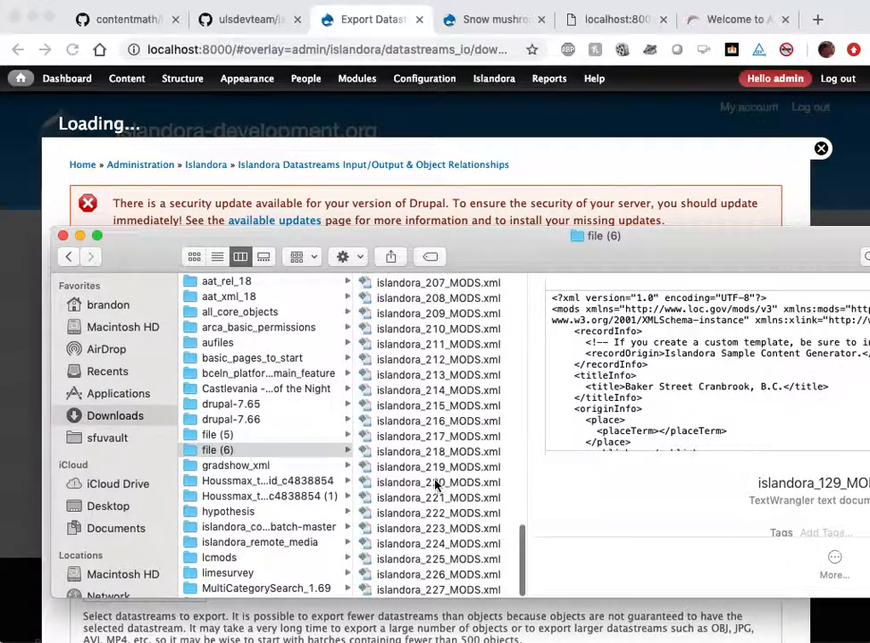
{"action": "key", "text": "super+a"}
{"action": "left_click_drag", "start_coordinate": [402, 536], "coordinate": [832, 642]}
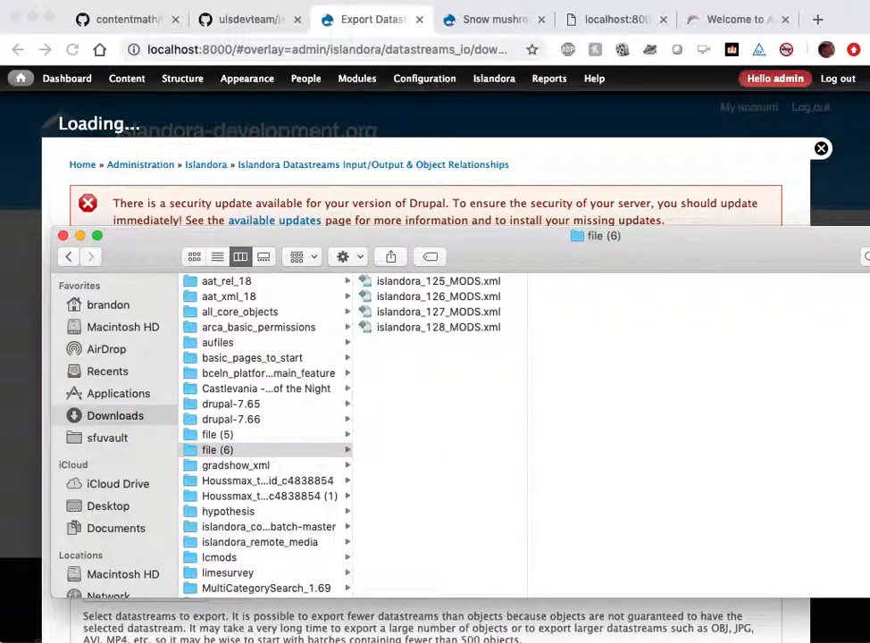
Open islandora_125_MODS.xml in the text editor and move the editor window fully into view.
{"action": "left_click", "coordinate": [444, 284]}
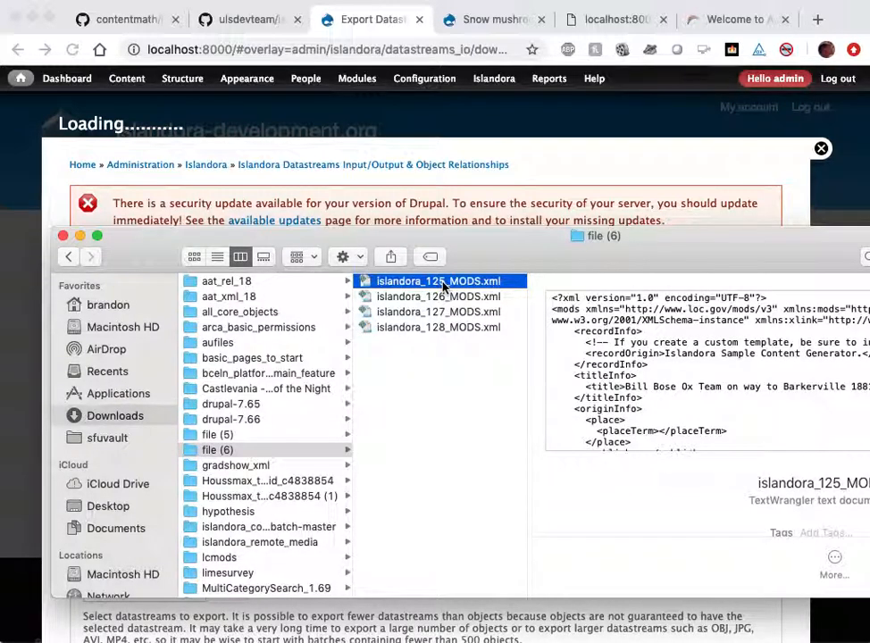
{"action": "double_click", "coordinate": [444, 282]}
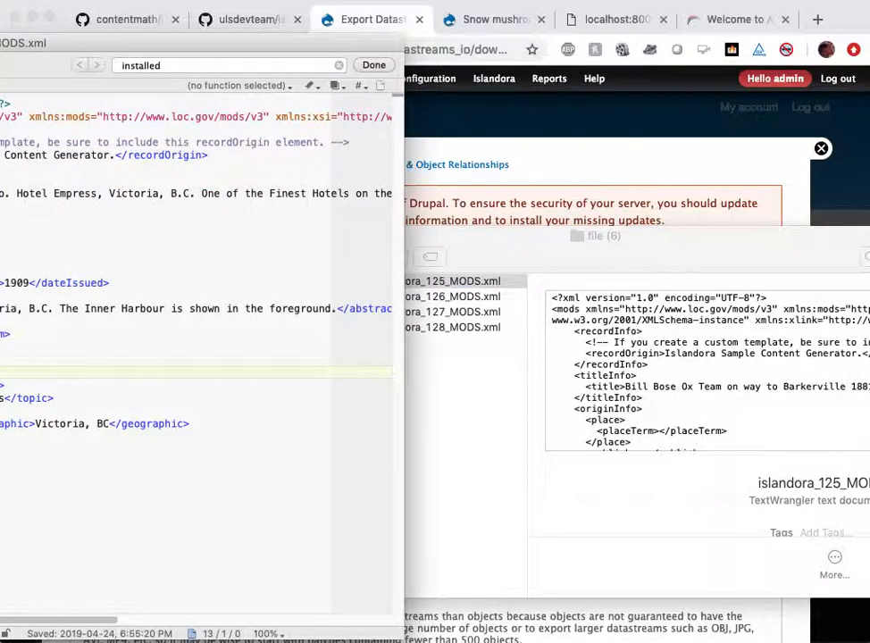
{"action": "left_click_drag", "start_coordinate": [1, 43], "coordinate": [395, 50]}
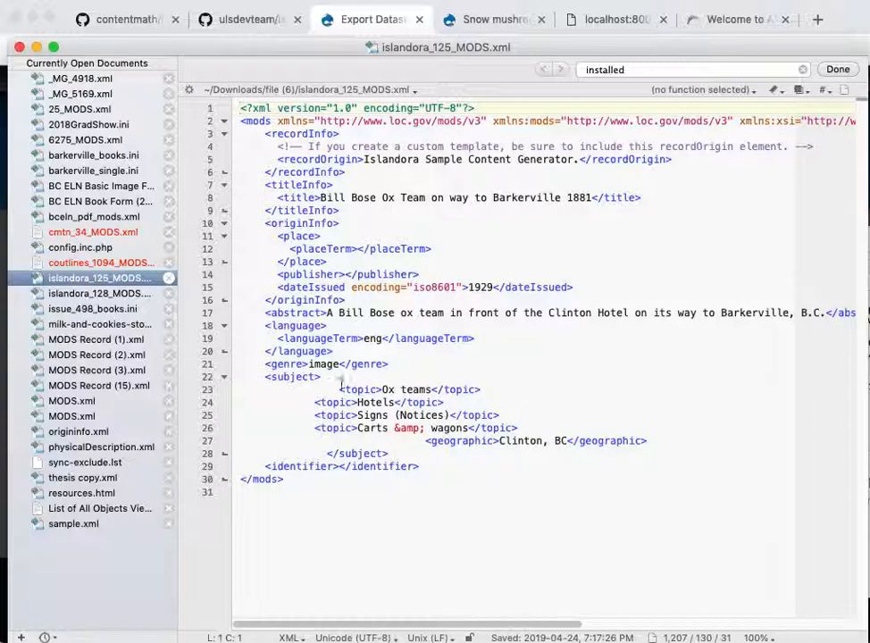
Copy the opening subject tag and add a closing </subject> tag on a new line after the Ox teams topic.
{"action": "left_click_drag", "start_coordinate": [322, 375], "coordinate": [149, 375]}
{"action": "key", "text": "super+c"}
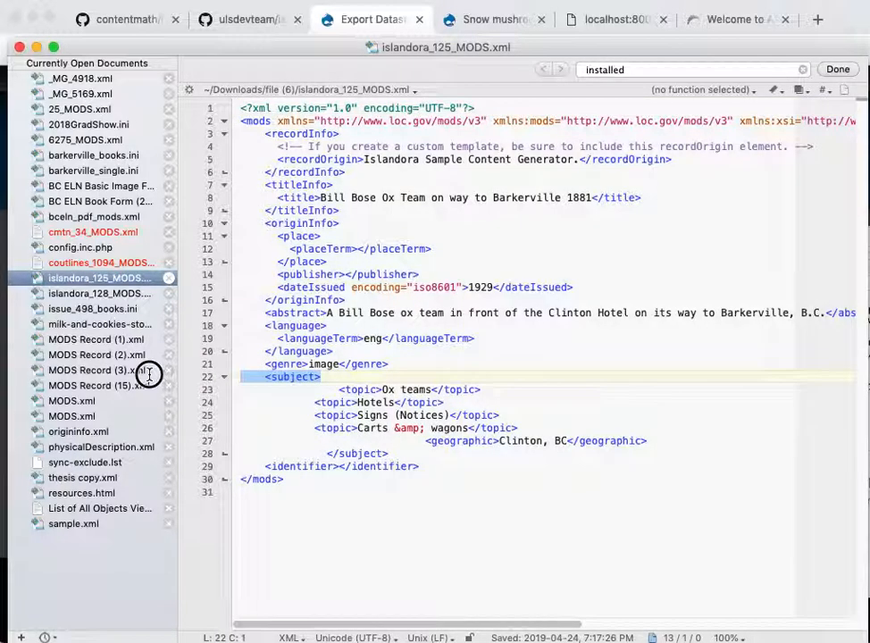
{"action": "left_click", "coordinate": [517, 390]}
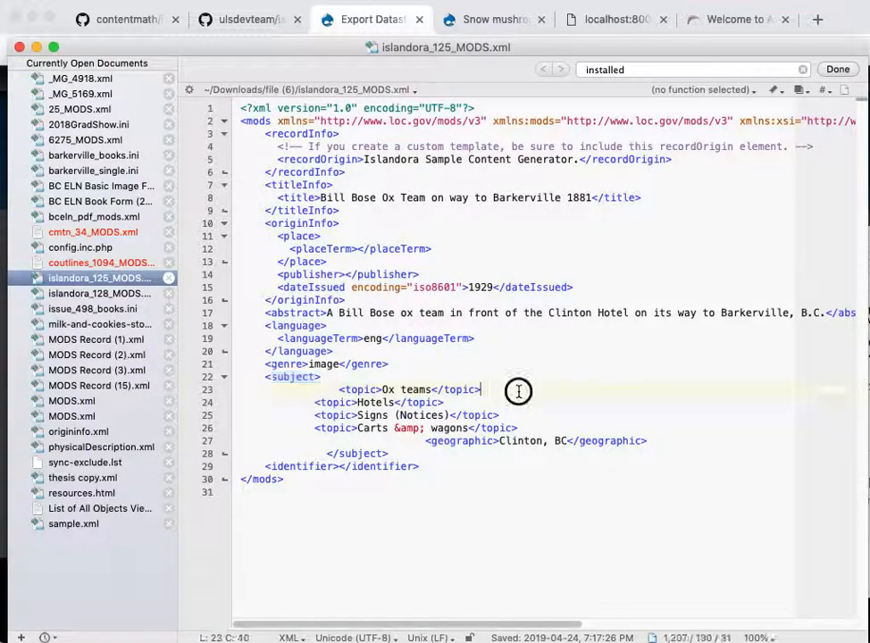
{"action": "key", "text": "Return"}
{"action": "key", "text": "BackSpace"}
{"action": "key", "text": "BackSpace"}
{"action": "key", "text": "BackSpace"}
{"action": "key", "text": "BackSpace"}
{"action": "key", "text": "BackSpace"}
{"action": "key", "text": "BackSpace"}
{"action": "key", "text": "BackSpace"}
{"action": "key", "text": "BackSpace"}
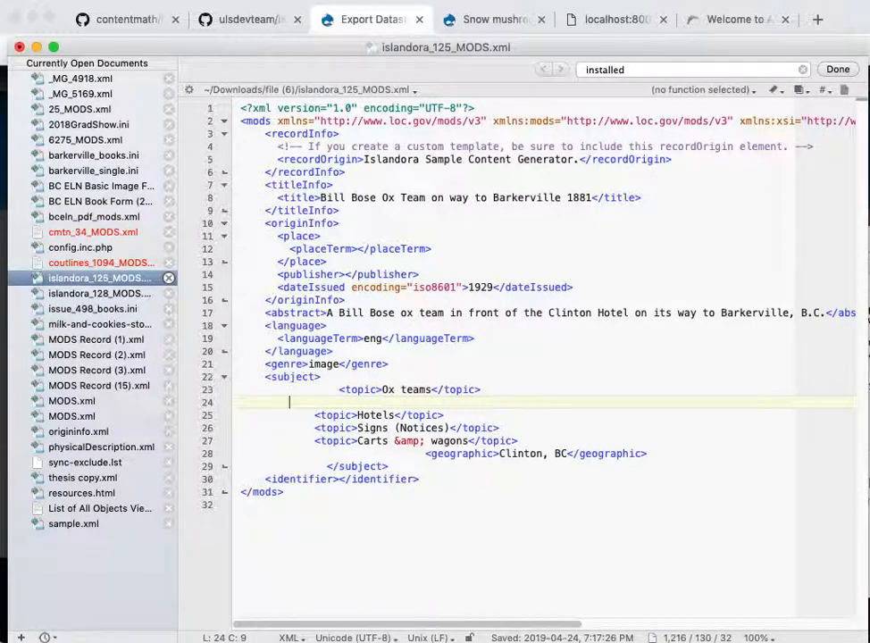
{"action": "key", "text": "super+v"}
{"action": "left_click", "coordinate": [296, 403]}
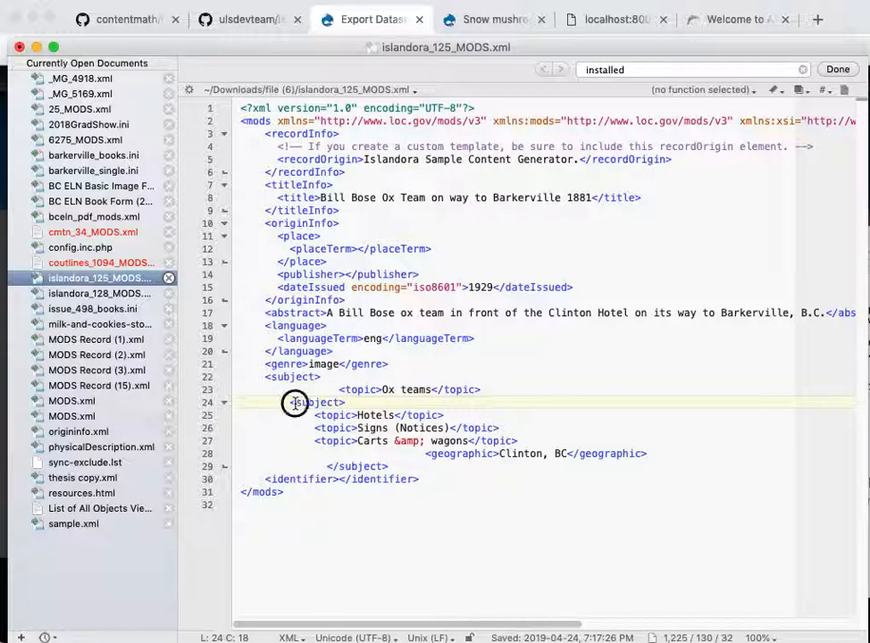
{"action": "type", "text": "/"}
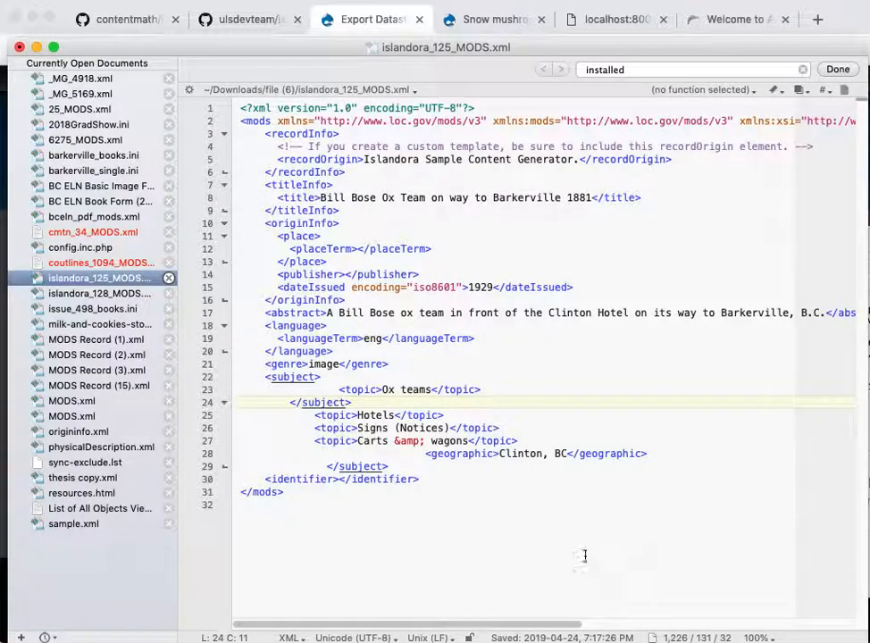
Wrap the Hotels topic in its own <subject> and </subject> tags on separate lines.
{"action": "left_click", "coordinate": [423, 403]}
{"action": "key", "text": "Return"}
{"action": "key", "text": "super+v"}
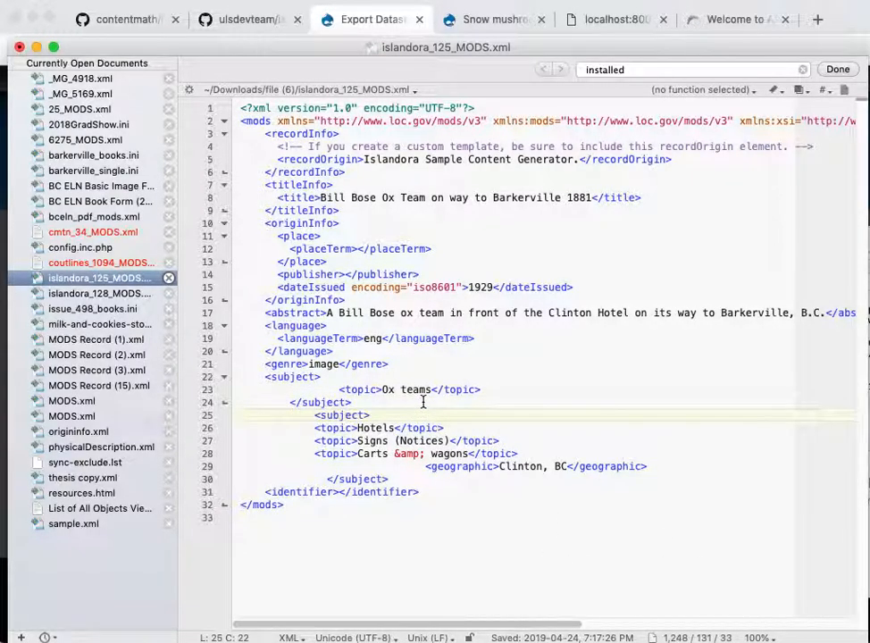
{"action": "left_click", "coordinate": [468, 427]}
{"action": "key", "text": "Return"}
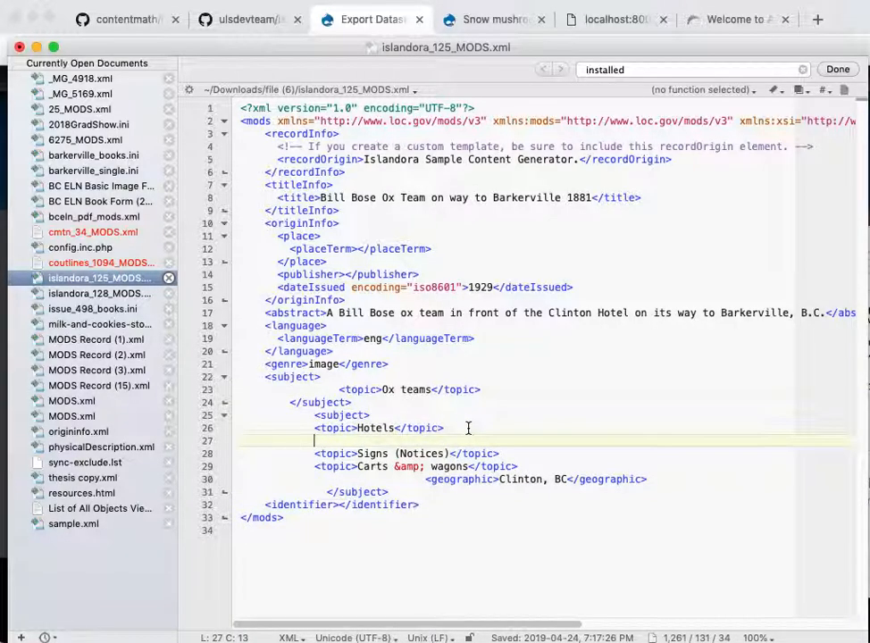
{"action": "key", "text": "super+v"}
{"action": "left_click", "coordinate": [321, 440]}
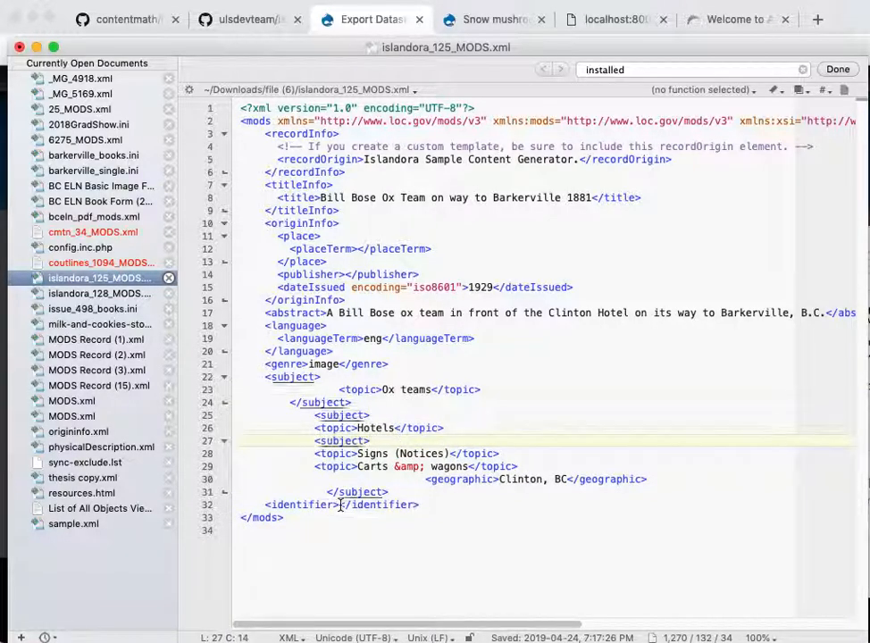
{"action": "type", "text": "/"}
Wrap the Signs (Notices) topic in its own <subject> and </subject> tags.
{"action": "left_click", "coordinate": [388, 441]}
{"action": "key", "text": "Return"}
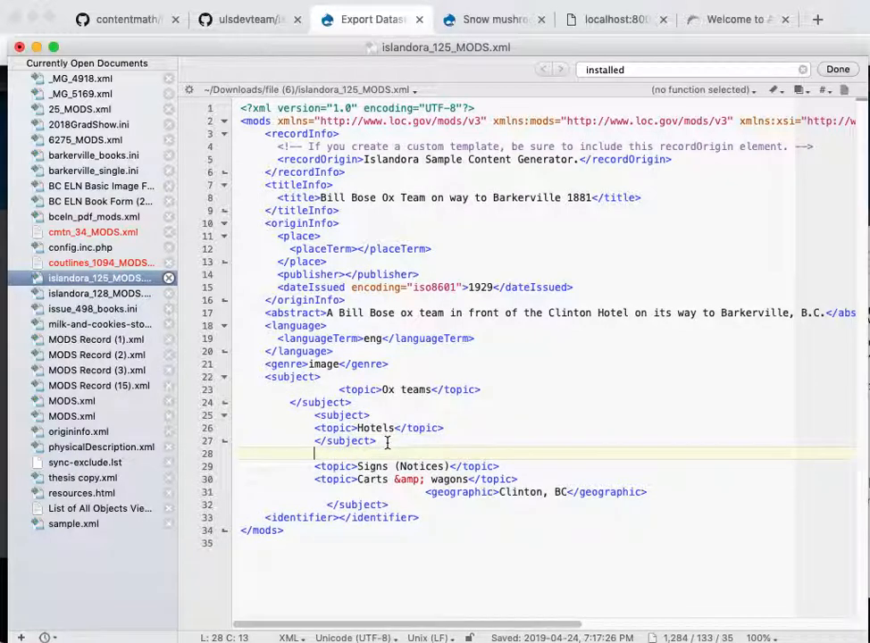
{"action": "key", "text": "super+v"}
{"action": "key", "text": "Down"}
{"action": "left_click", "coordinate": [533, 467]}
{"action": "key", "text": "Return"}
{"action": "key", "text": "BackSpace"}
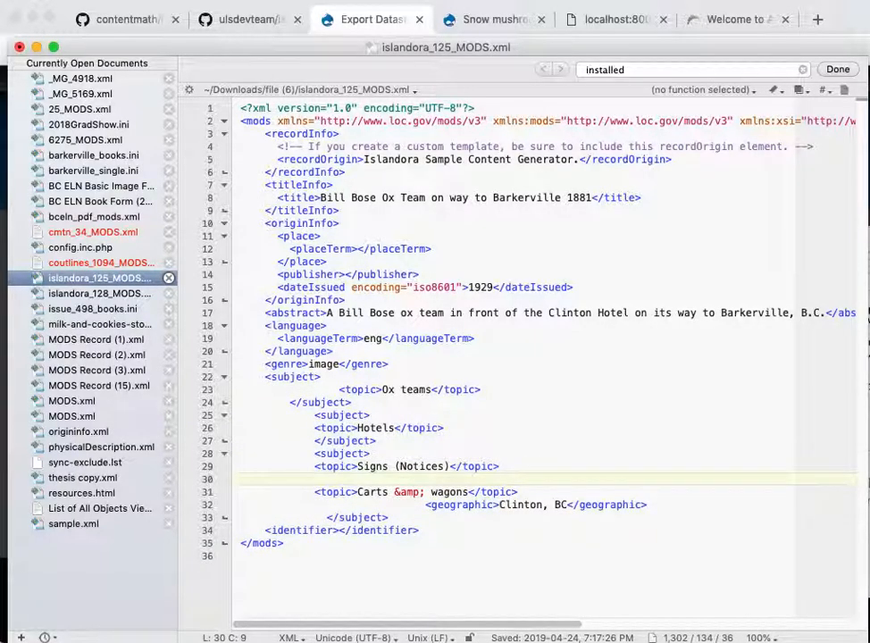
{"action": "key", "text": "super+v"}
{"action": "left_click", "coordinate": [318, 481]}
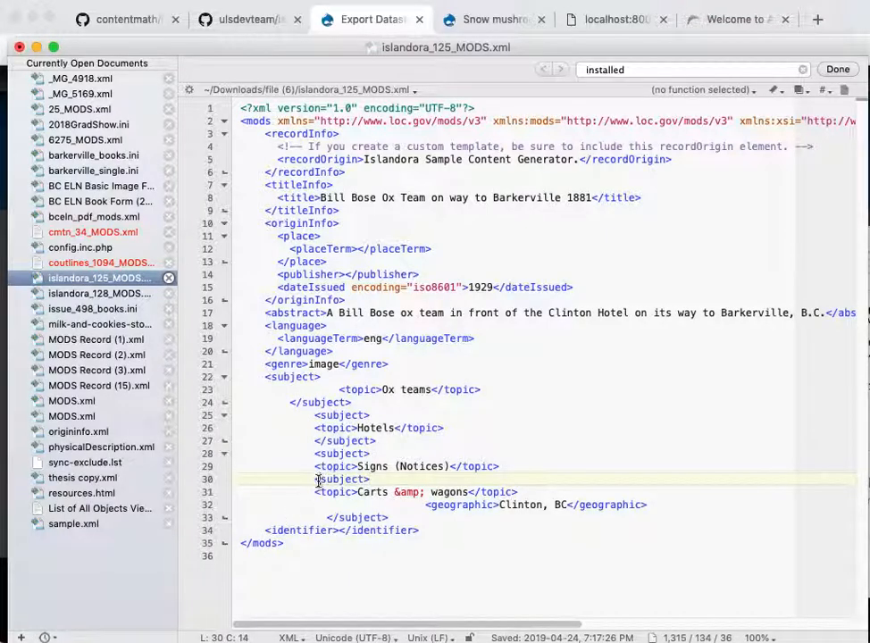
{"action": "type", "text": "/"}
Wrap the Carts &amp; wagons topic in its own subject tags, reducing the indentation of the opening tag.
{"action": "left_click", "coordinate": [407, 479]}
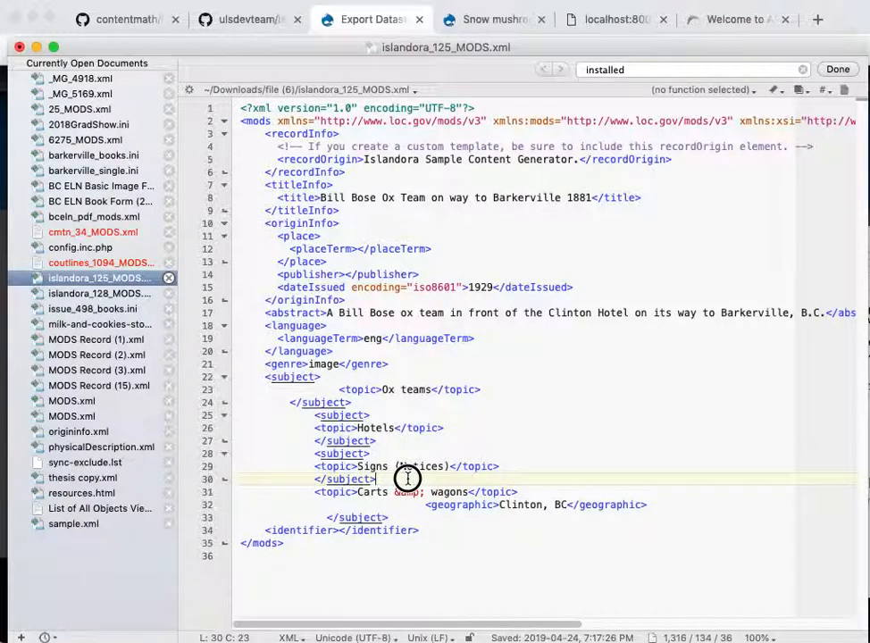
{"action": "key", "text": "Return"}
{"action": "key", "text": "super+v"}
{"action": "left_click", "coordinate": [335, 492]}
{"action": "key", "text": "BackSpace"}
{"action": "key", "text": "BackSpace"}
{"action": "key", "text": "BackSpace"}
{"action": "key", "text": "BackSpace"}
{"action": "key", "text": "BackSpace"}
{"action": "key", "text": "BackSpace"}
{"action": "key", "text": "BackSpace"}
{"action": "key", "text": "BackSpace"}
{"action": "key", "text": "BackSpace"}
{"action": "key", "text": "BackSpace"}
{"action": "key", "text": "BackSpace"}
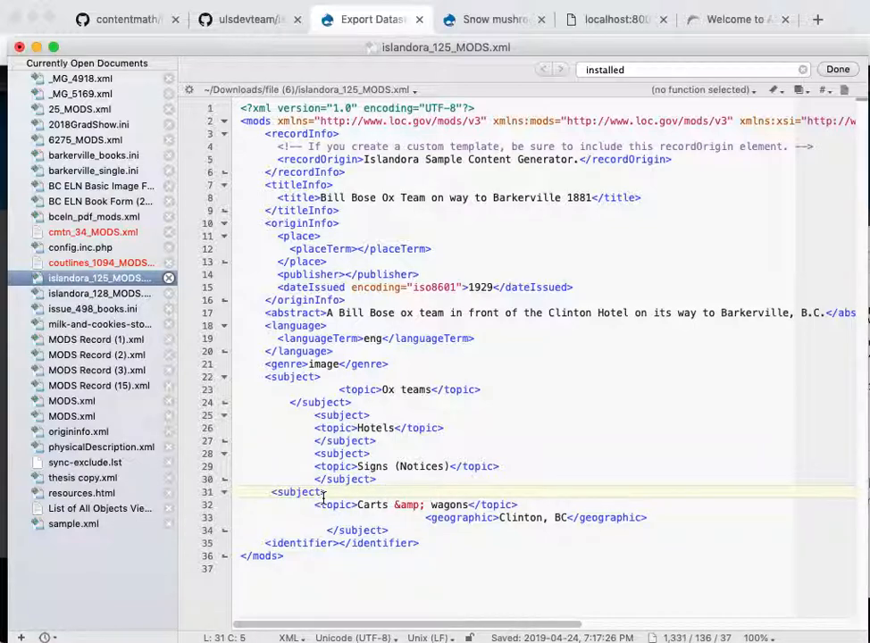
{"action": "left_click", "coordinate": [557, 506]}
{"action": "key", "text": "Return"}
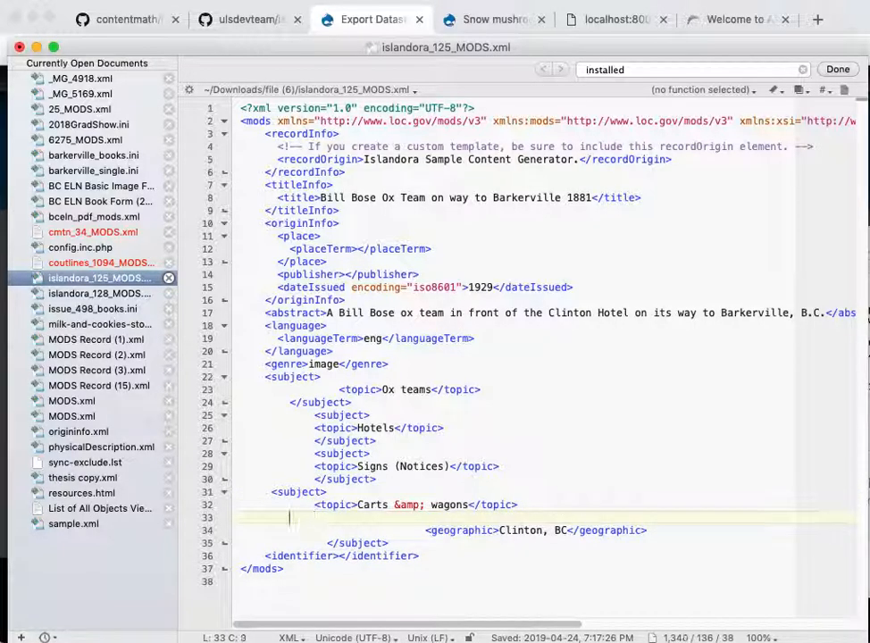
{"action": "key", "text": "super+v"}
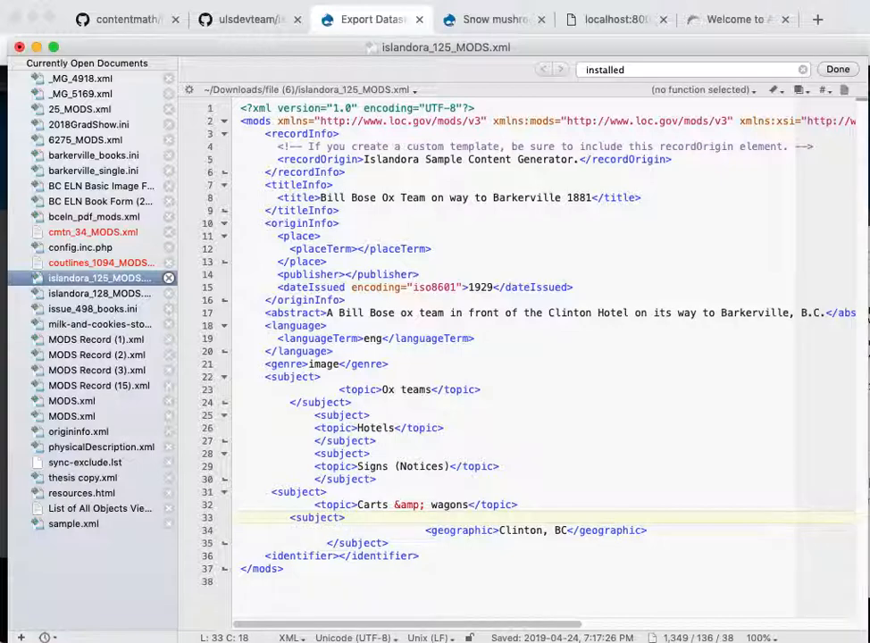
{"action": "left_click", "coordinate": [296, 518]}
{"action": "type", "text": "/"}
Add an opening <subject> tag before the Clinton, BC geographic element and save the XML file.
{"action": "left_click", "coordinate": [457, 520]}
{"action": "key", "text": "Return"}
{"action": "key", "text": "Tab"}
{"action": "key", "text": "super+v"}
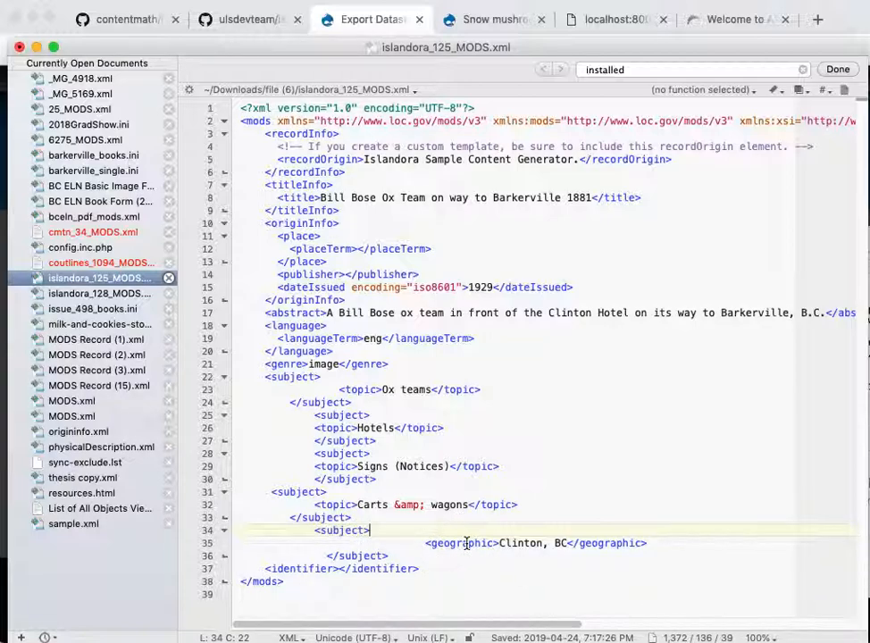
{"action": "left_click", "coordinate": [278, 378]}
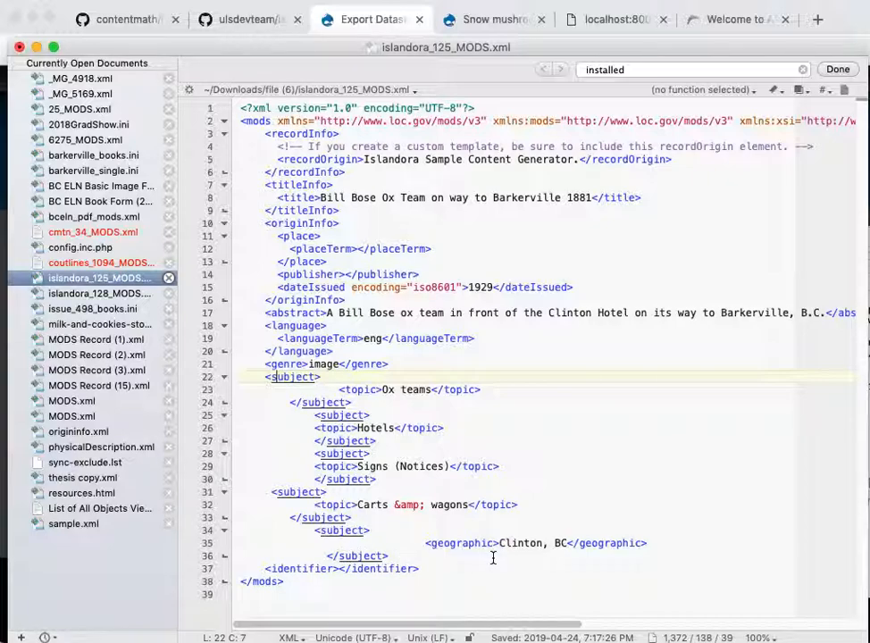
{"action": "key", "text": "super+s"}
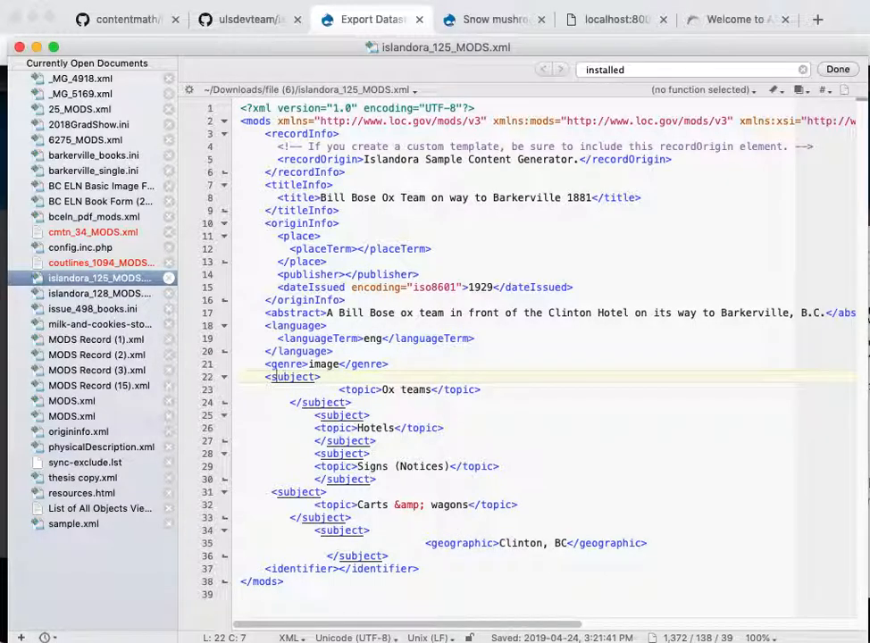
Minimize the text editor and compress the four MODS files, islandora_125 to islandora_128, into one ZIP archive.
{"action": "left_click", "coordinate": [37, 47]}
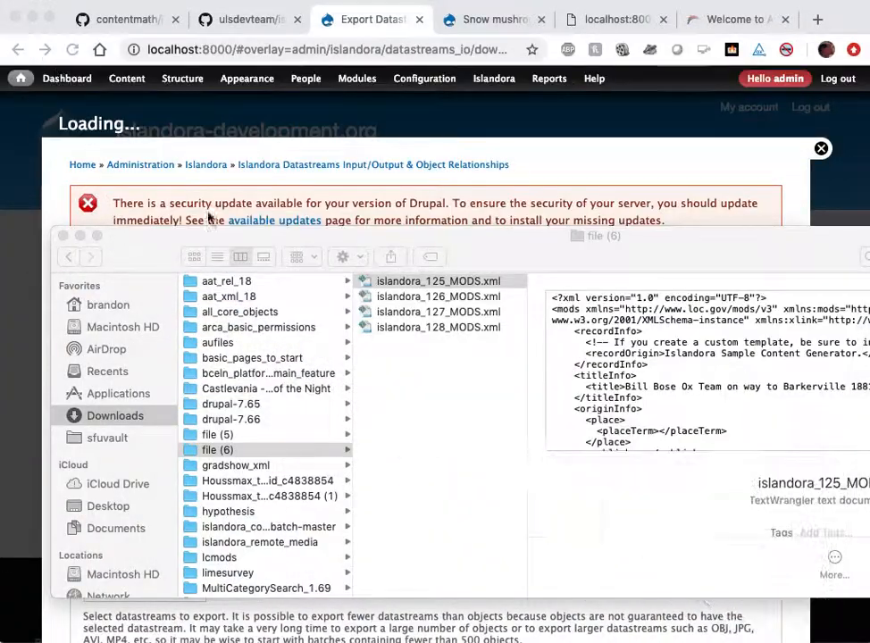
{"action": "left_click", "coordinate": [436, 372]}
{"action": "left_click_drag", "start_coordinate": [453, 385], "coordinate": [407, 286]}
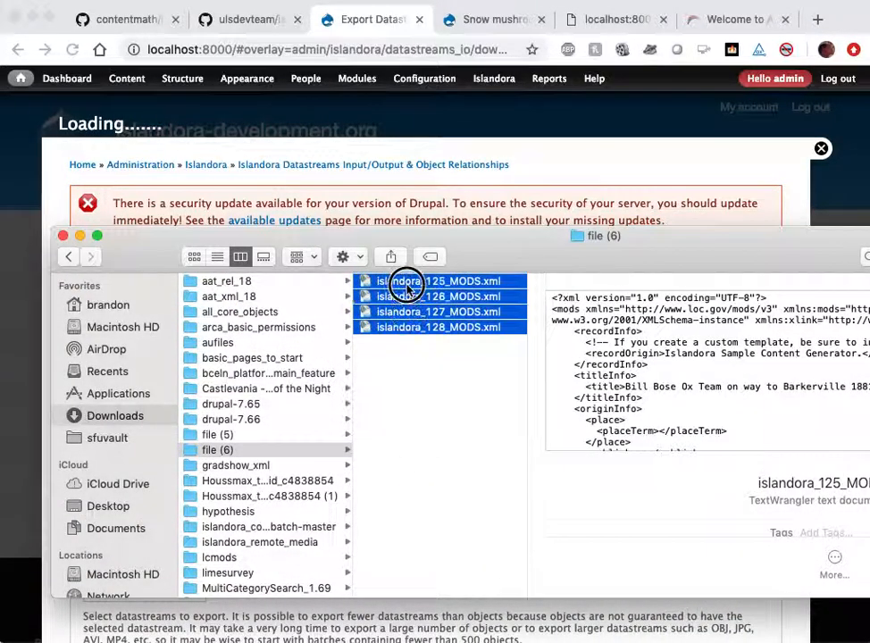
{"action": "right_click", "coordinate": [407, 286]}
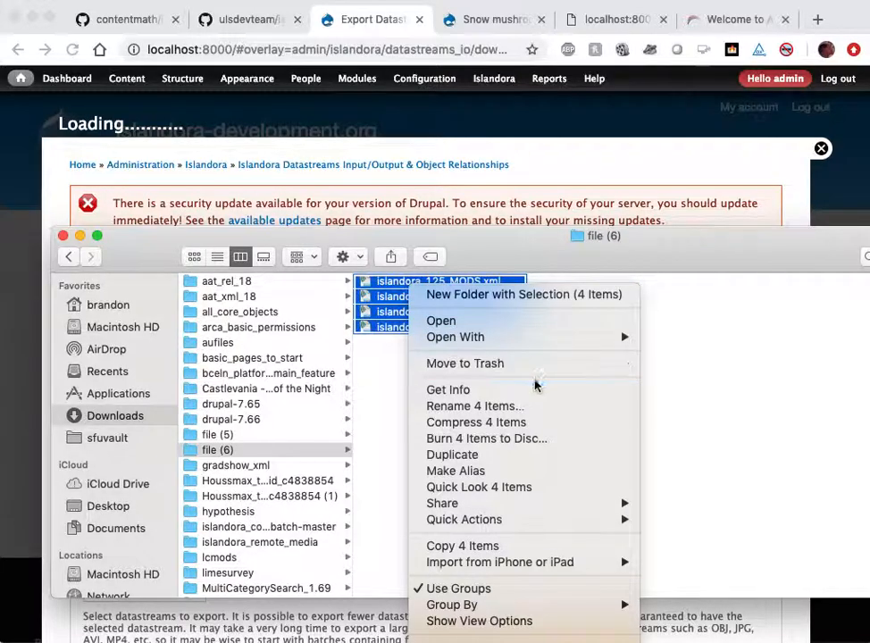
{"action": "left_click", "coordinate": [534, 422]}
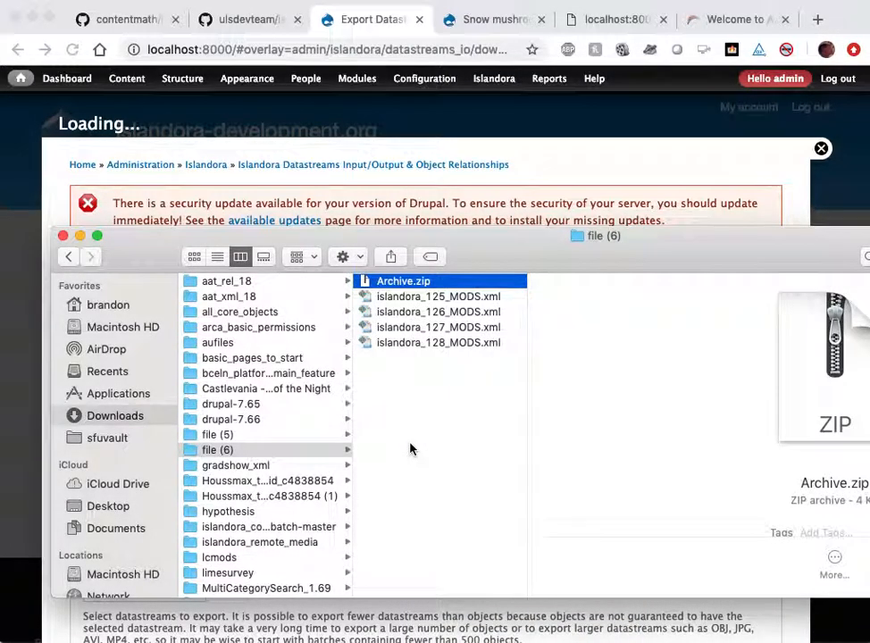
Switch to the browser, open the Import utility of Islandora Datastreams Input/Output and choose Archive.zip from Downloads/file (6) as the file.
{"action": "left_click", "coordinate": [331, 183]}
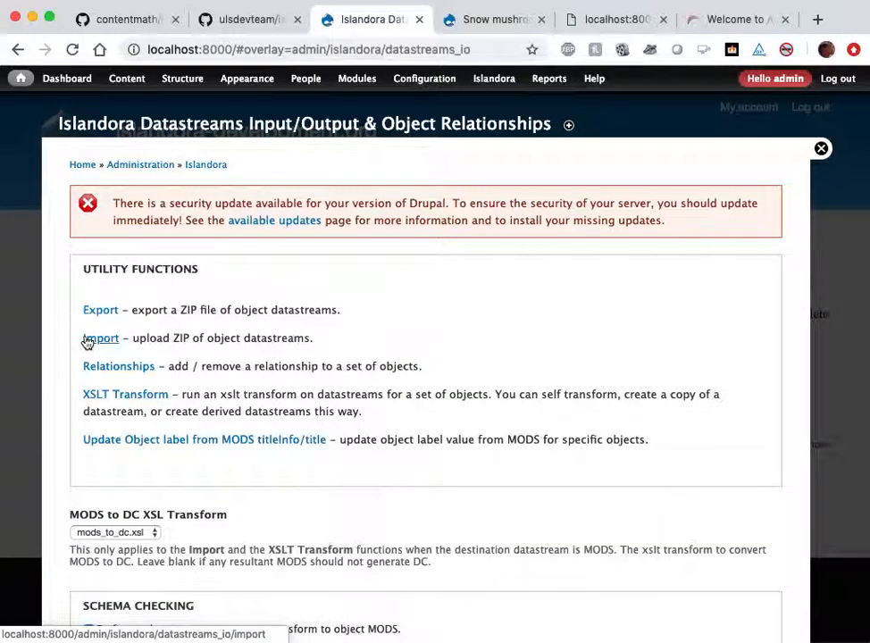
{"action": "left_click", "coordinate": [87, 341]}
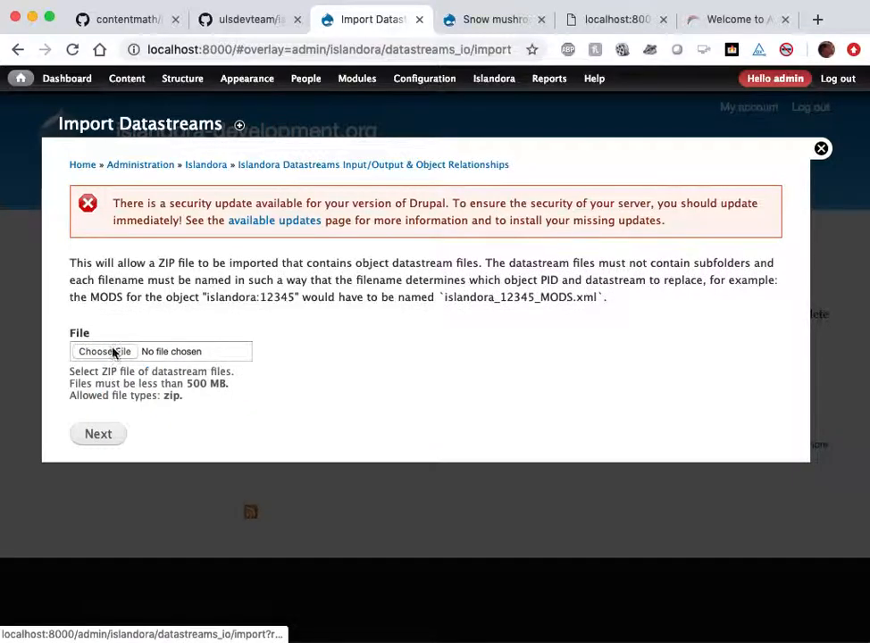
{"action": "left_click", "coordinate": [114, 352]}
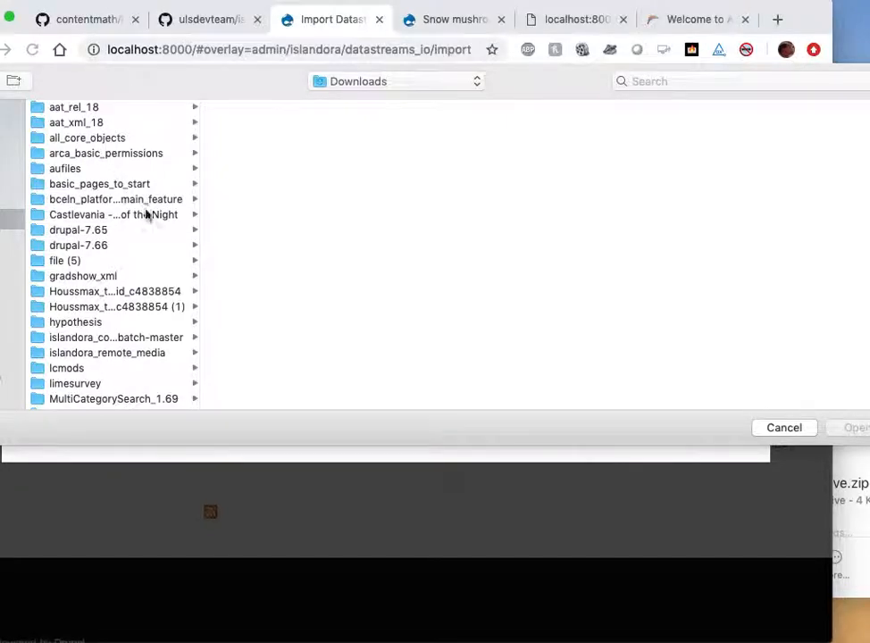
{"action": "scroll", "coordinate": [152, 246], "scroll_direction": "down", "scroll_amount": 3}
{"action": "scroll", "coordinate": [152, 246], "scroll_direction": "up", "scroll_amount": 4}
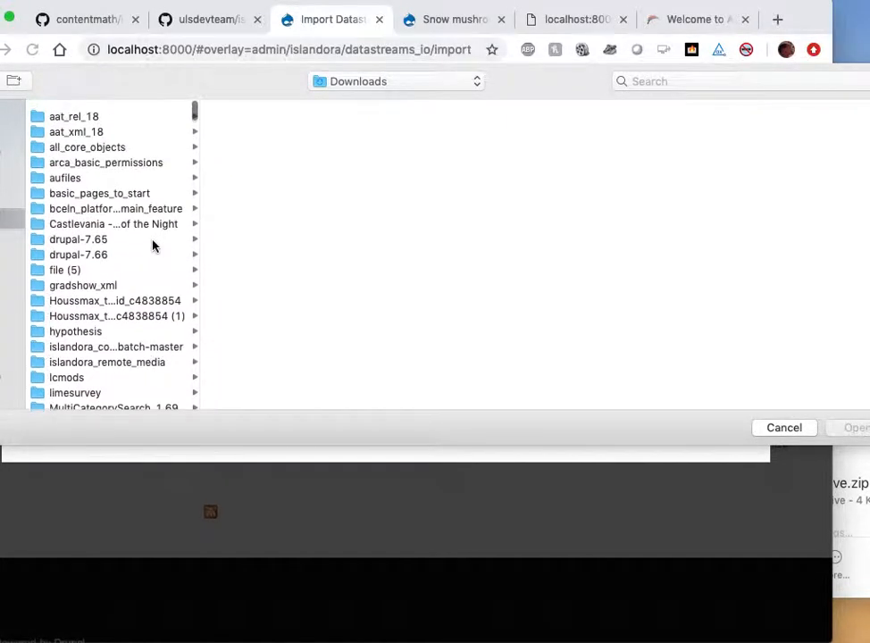
{"action": "scroll", "coordinate": [152, 245], "scroll_direction": "down", "scroll_amount": 1}
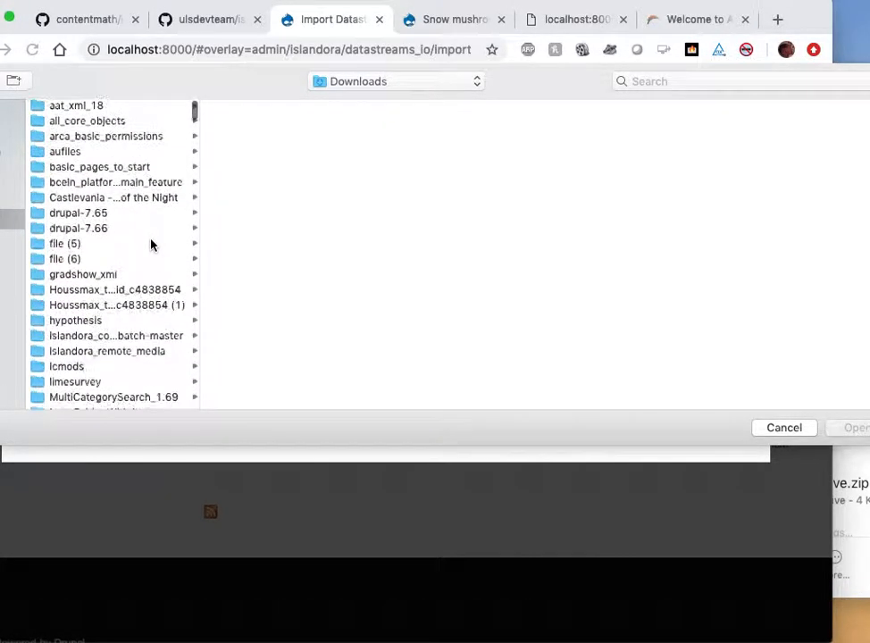
{"action": "left_click", "coordinate": [63, 259]}
{"action": "left_click", "coordinate": [242, 107]}
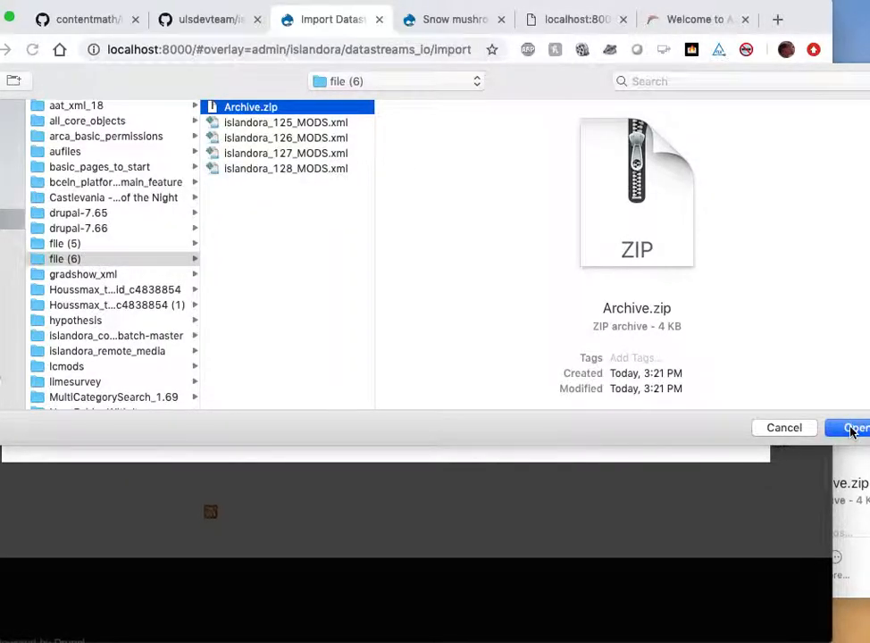
{"action": "left_click", "coordinate": [851, 430]}
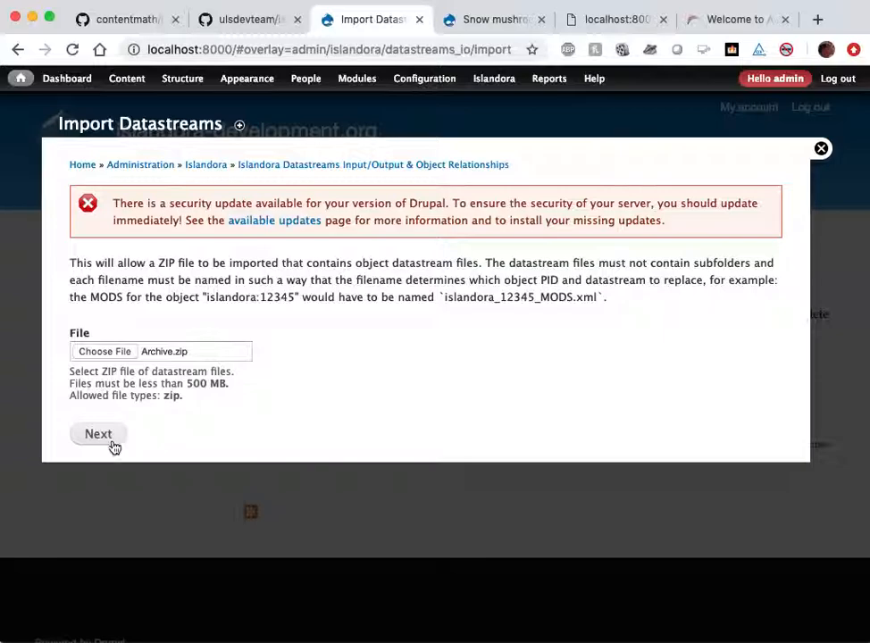
Upload Archive.zip, finish importing the four MODS datastreams for islandora:125 to islandora:128, and close the Import Datastreams overlay.
{"action": "left_click", "coordinate": [112, 445]}
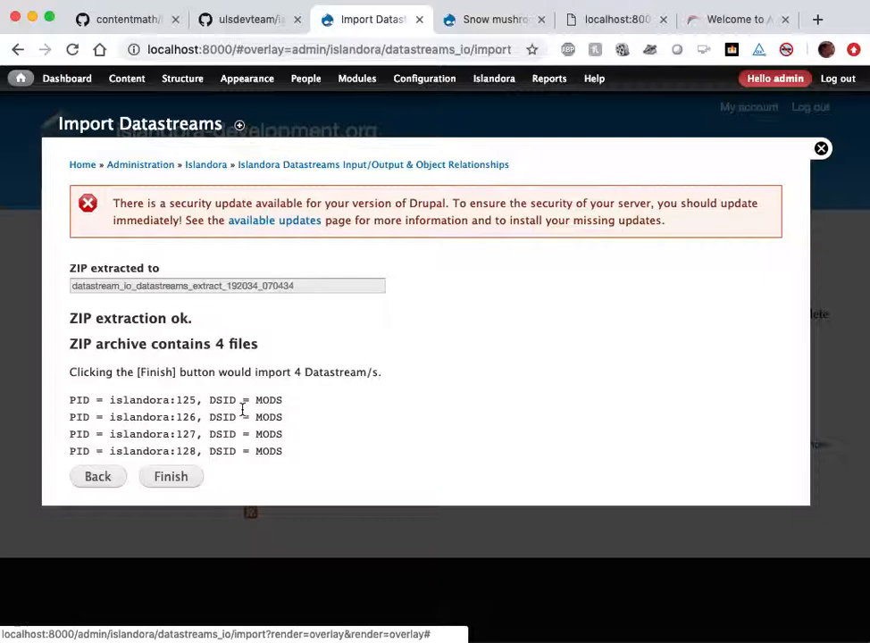
{"action": "left_click", "coordinate": [164, 486]}
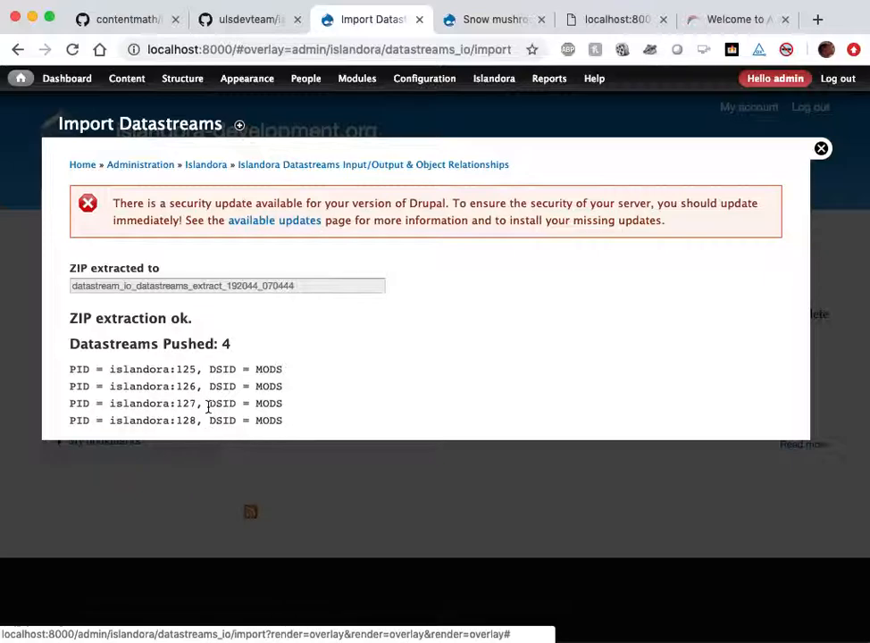
{"action": "left_click", "coordinate": [821, 150]}
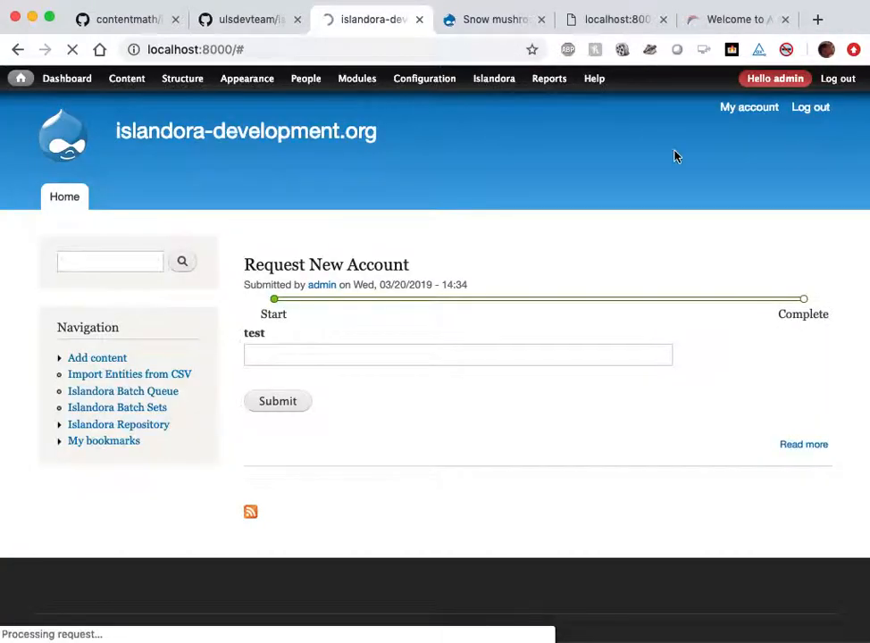
Open the object page localhost:8000/islandora/object/islandora:125.
{"action": "left_click", "coordinate": [326, 50]}
{"action": "left_click", "coordinate": [326, 50]}
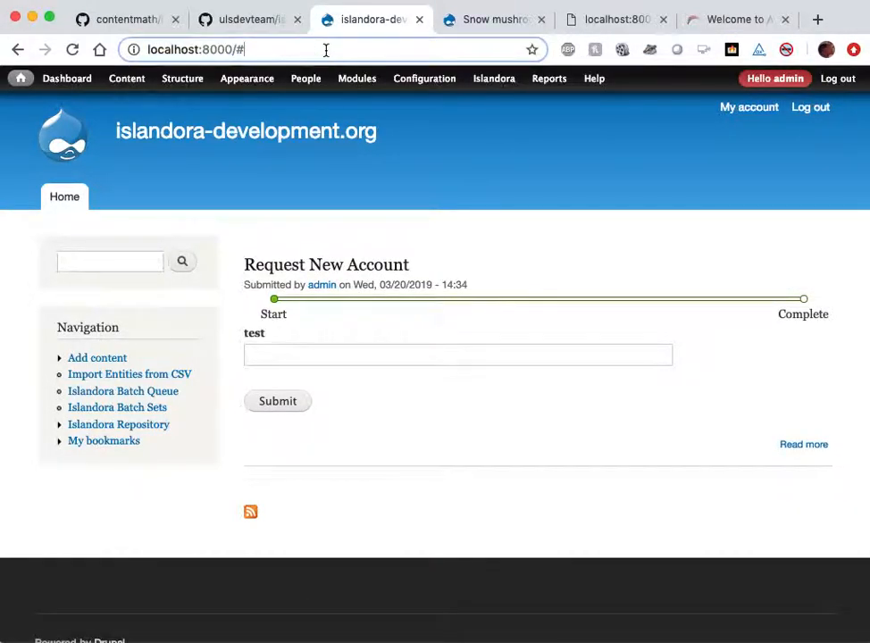
{"action": "key", "text": "BackSpace"}
{"action": "type", "text": "isl"}
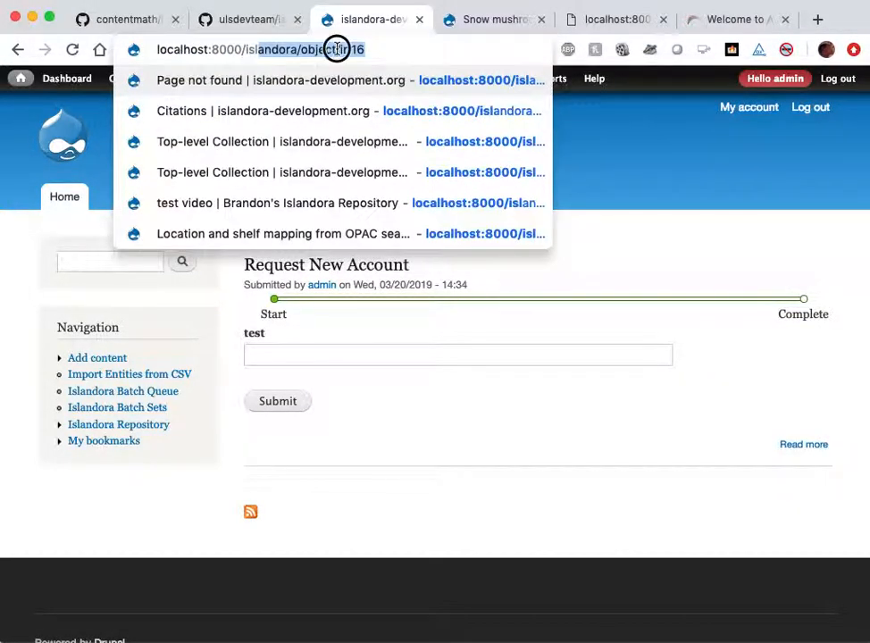
{"action": "left_click", "coordinate": [340, 50]}
{"action": "key", "text": "shift+Left"}
{"action": "key", "text": "shift+Left"}
{"action": "key", "text": "shift+Left"}
{"action": "key", "text": "shift+Left"}
{"action": "key", "text": "shift+Left"}
{"action": "key", "text": "shift+Left"}
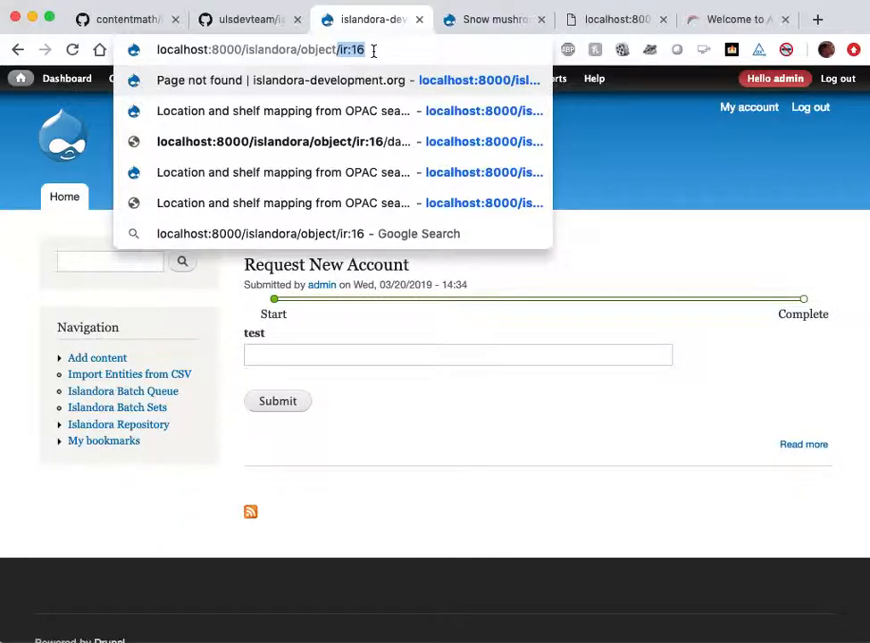
{"action": "type", "text": "/islandora:125"}
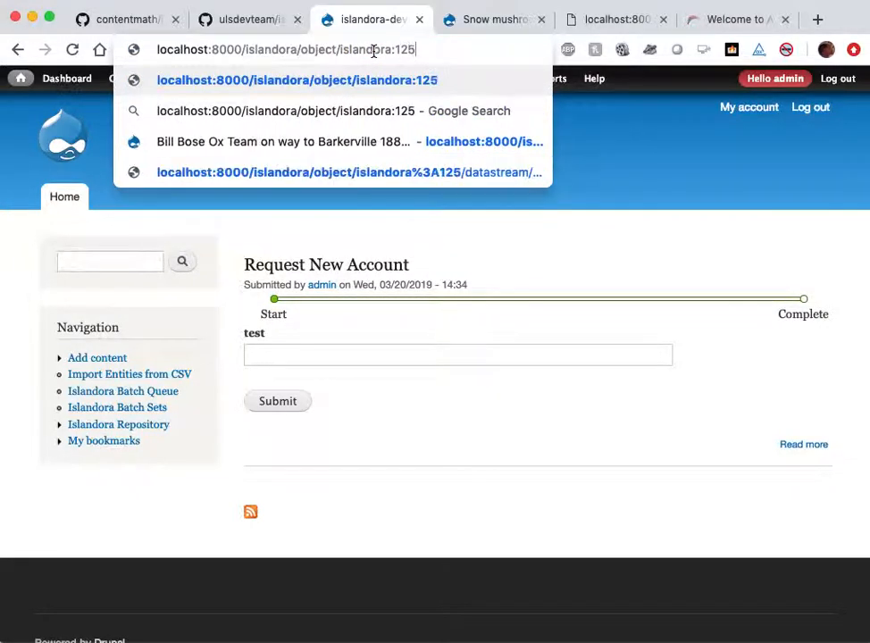
{"action": "key", "text": "Return"}
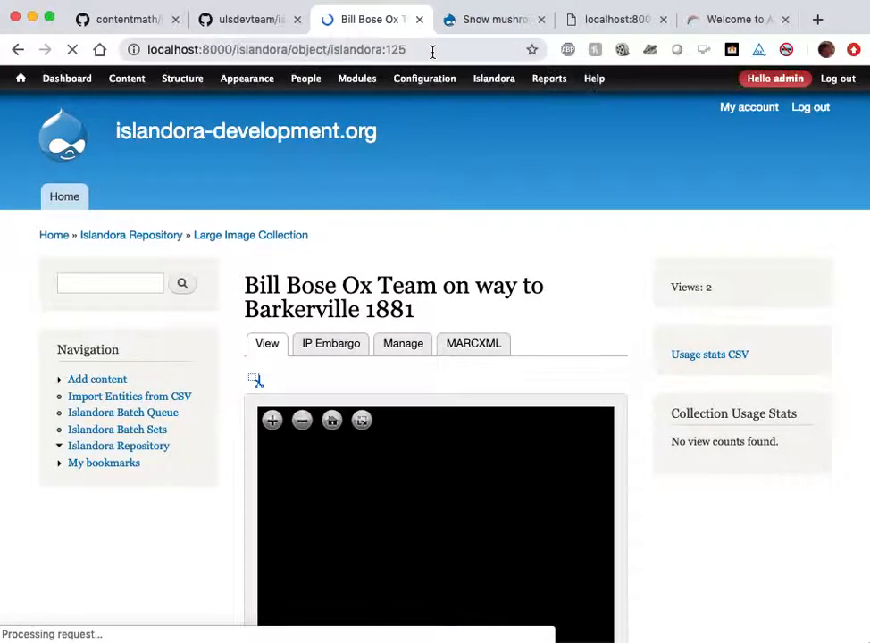
Extend the object's address with /datastream/MODS/view to open the MODS XML of islandora:125.
{"action": "left_click", "coordinate": [478, 52]}
{"action": "left_click", "coordinate": [478, 52]}
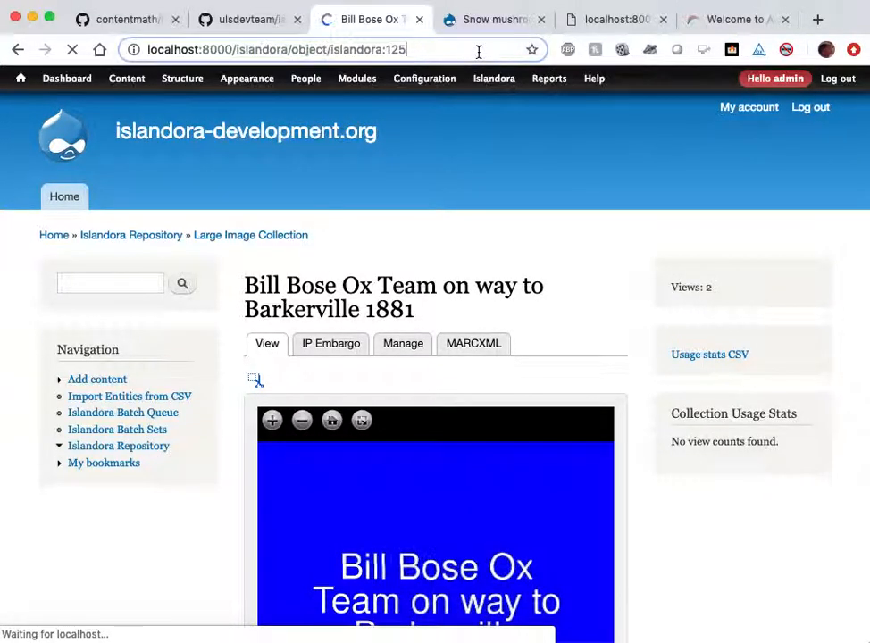
{"action": "type", "text": "/datastre"}
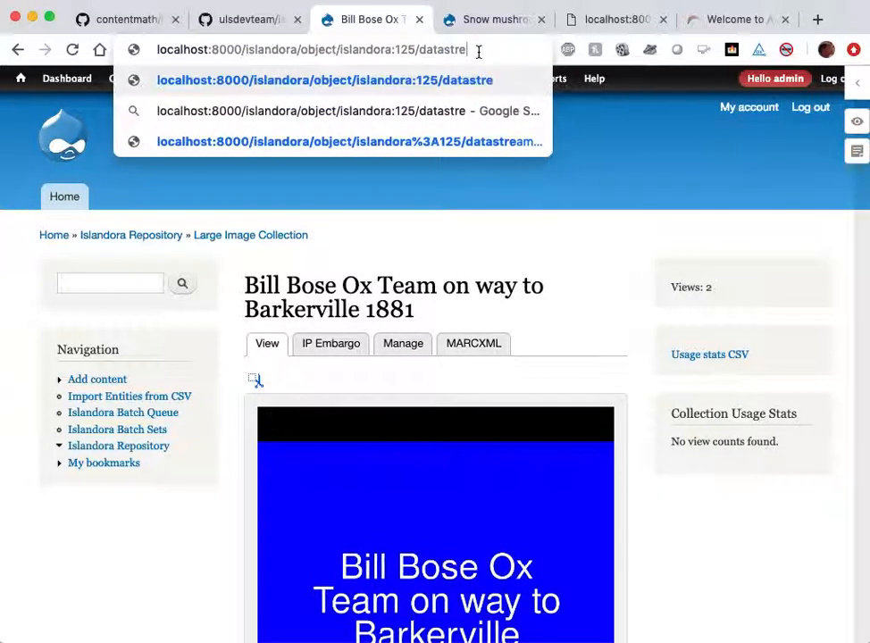
{"action": "type", "text": "am/MODS/view"}
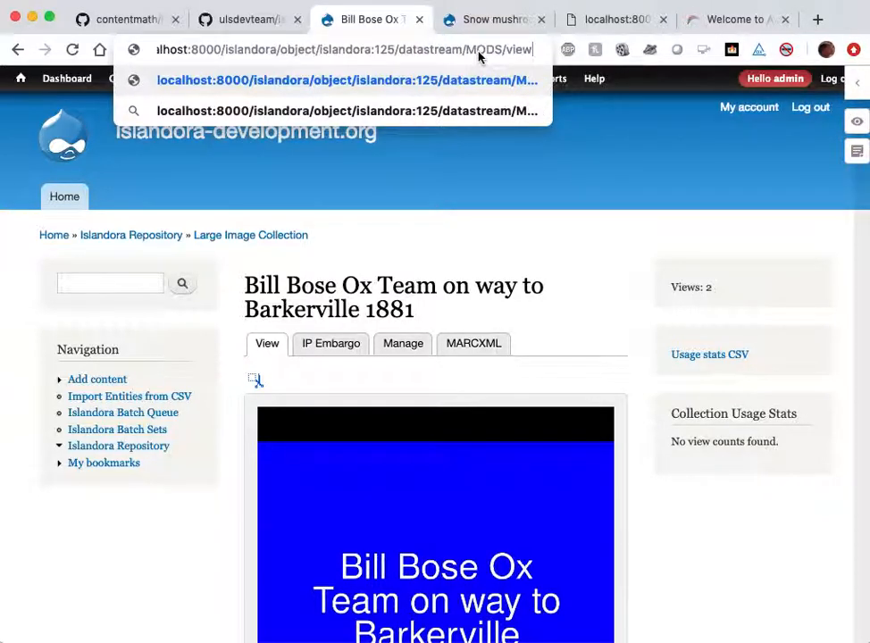
{"action": "key", "text": "Return"}
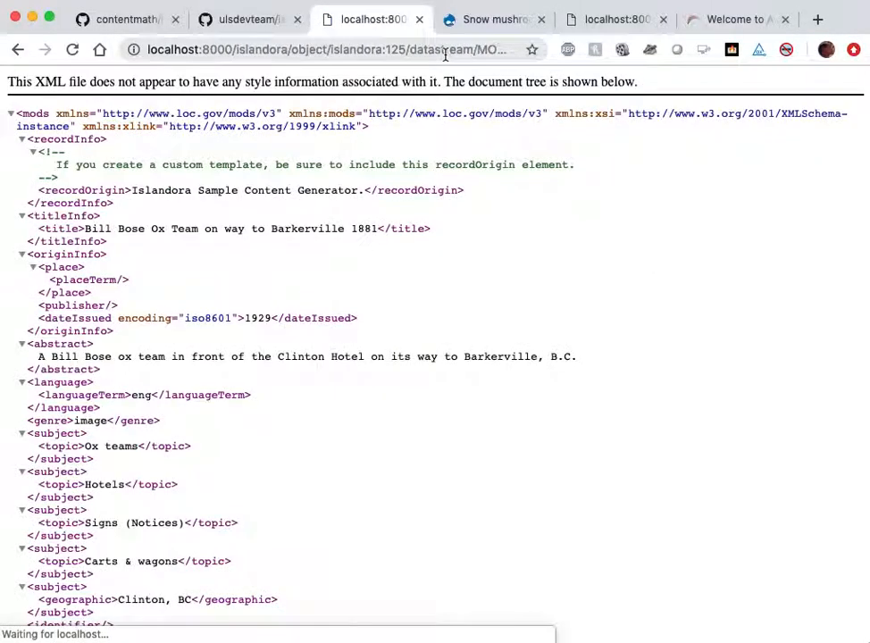
Examine the subject elements in the re-imported MODS record, highlighting that section of the XML and clearing the highlight.
{"action": "scroll", "coordinate": [239, 348], "scroll_direction": "down", "scroll_amount": 1}
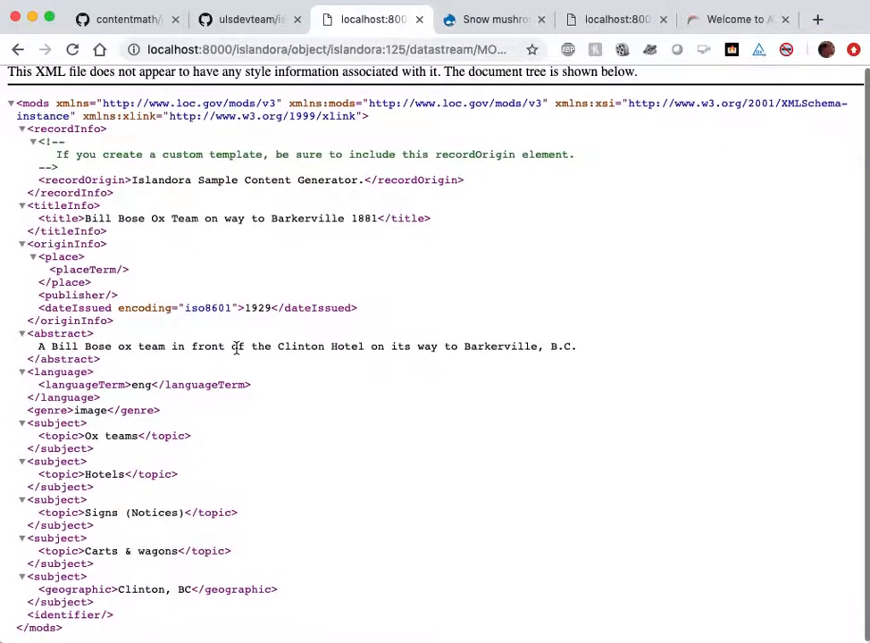
{"action": "left_click_drag", "start_coordinate": [105, 614], "coordinate": [11, 437]}
{"action": "left_click", "coordinate": [321, 543]}
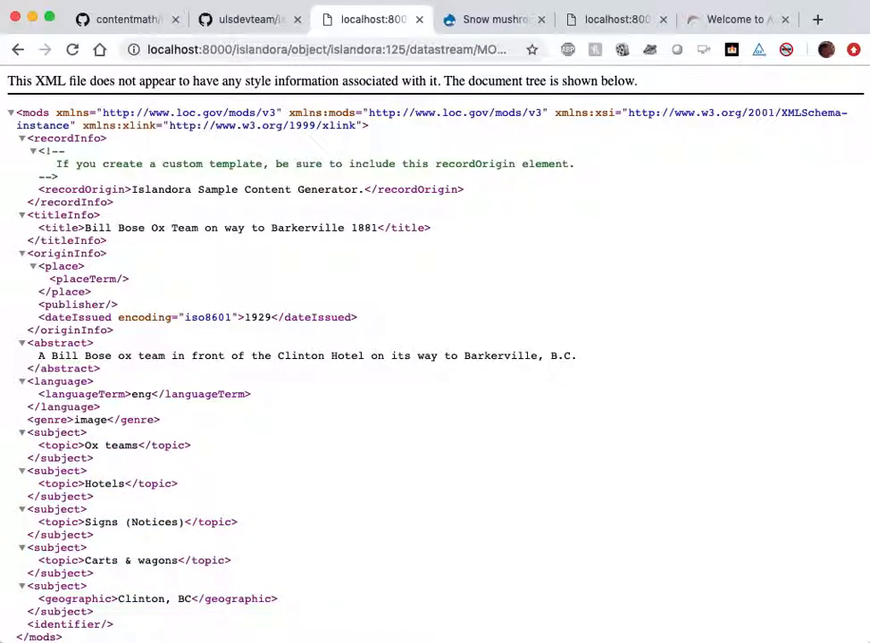
{"action": "key", "text": "super+Tab"}
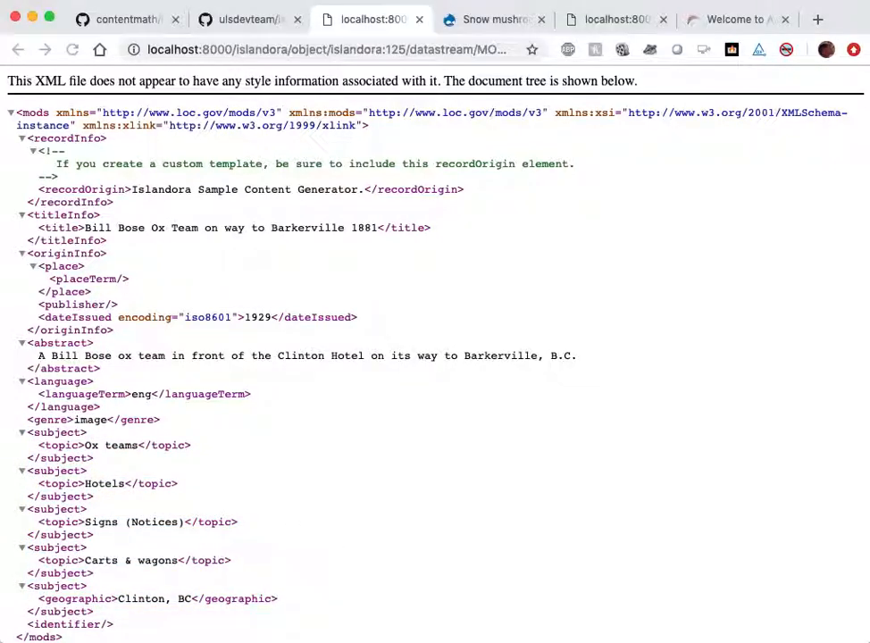